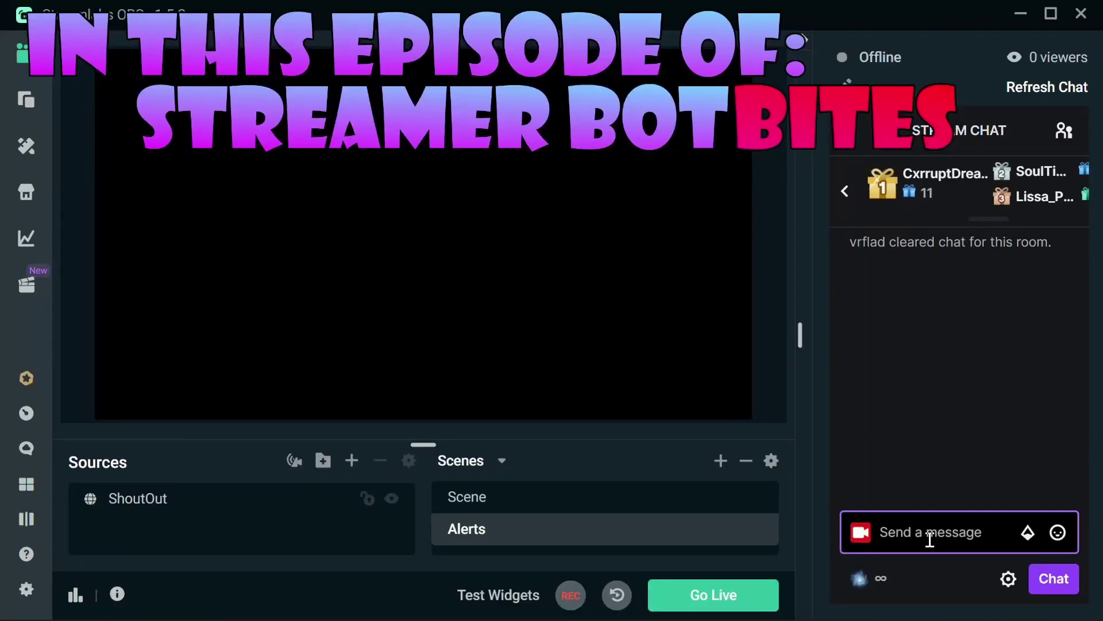
# - Send the !vso command followed by the channel's username in the stream chat
pyautogui.write('!vso')
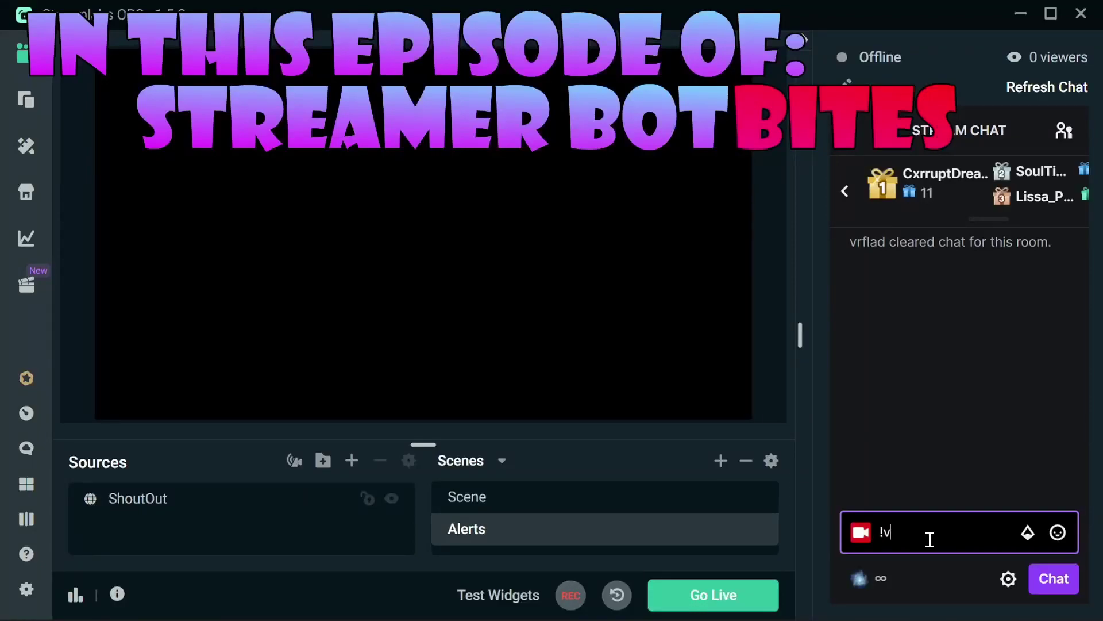
pyautogui.write(' vrflad')
pyautogui.press('Return')
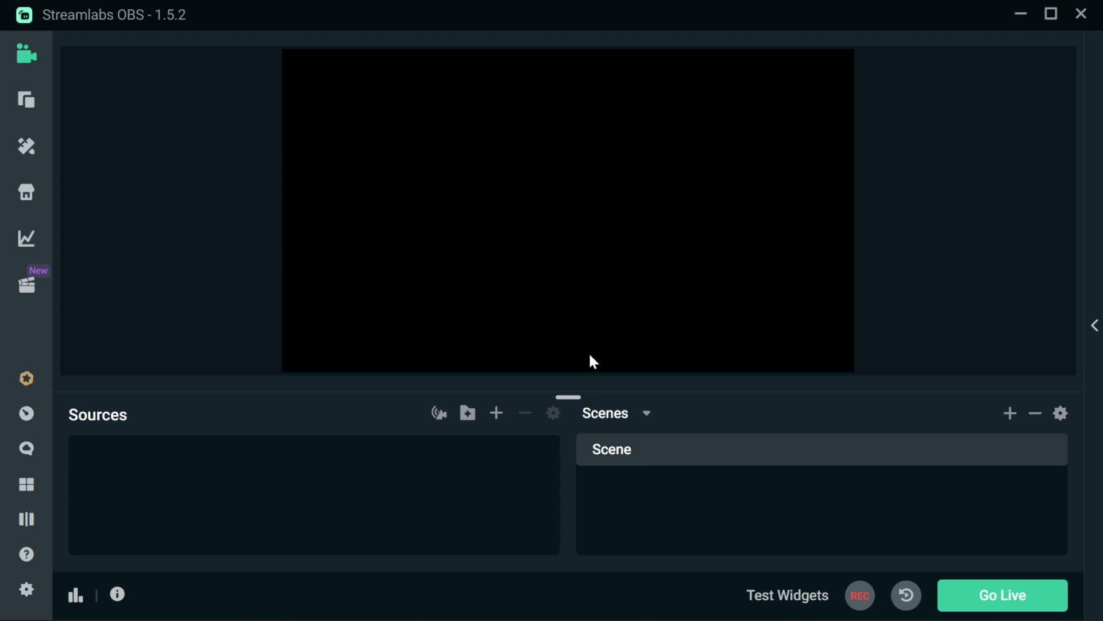
# - Create a new scene named Alerts
pyautogui.rightClick(630, 497)
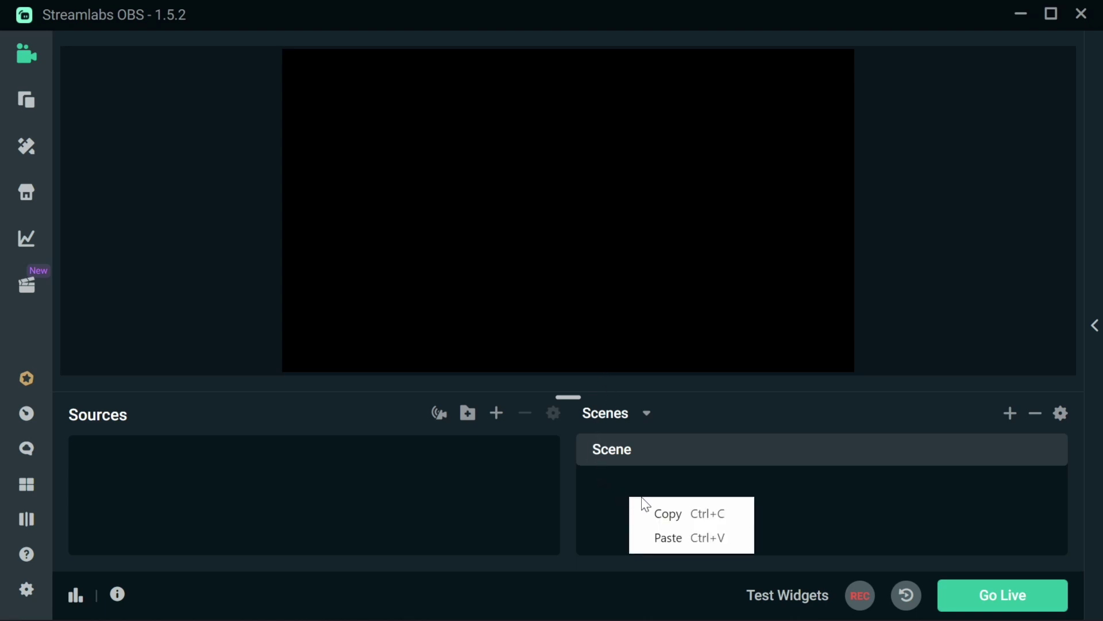
pyautogui.click(1010, 413)
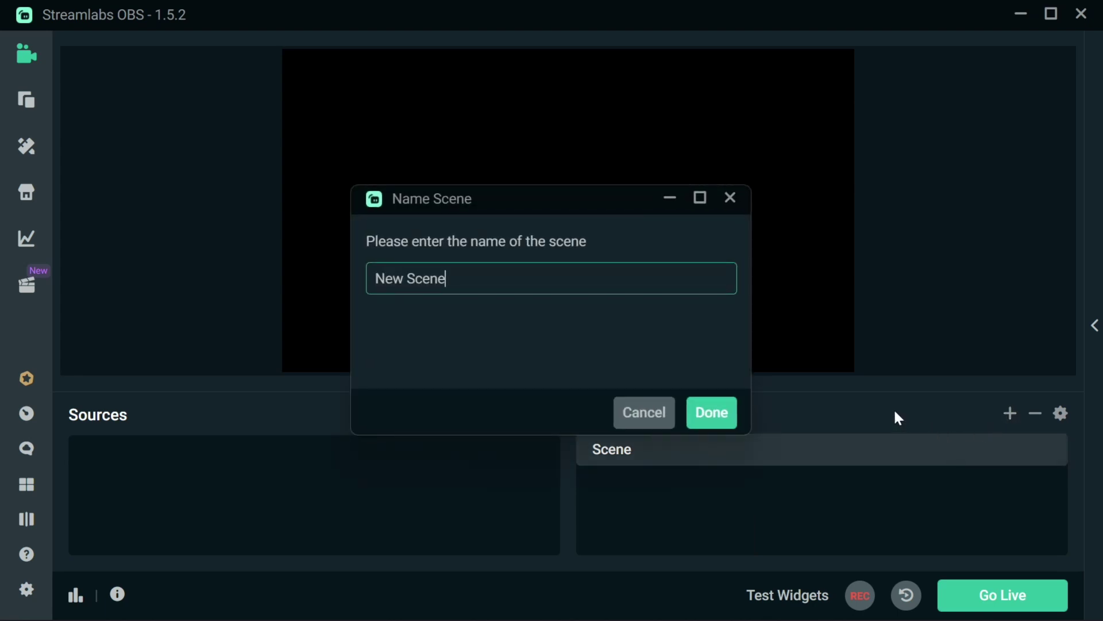
pyautogui.hotkey('ctrl', 'a')
pyautogui.write('Alerts')
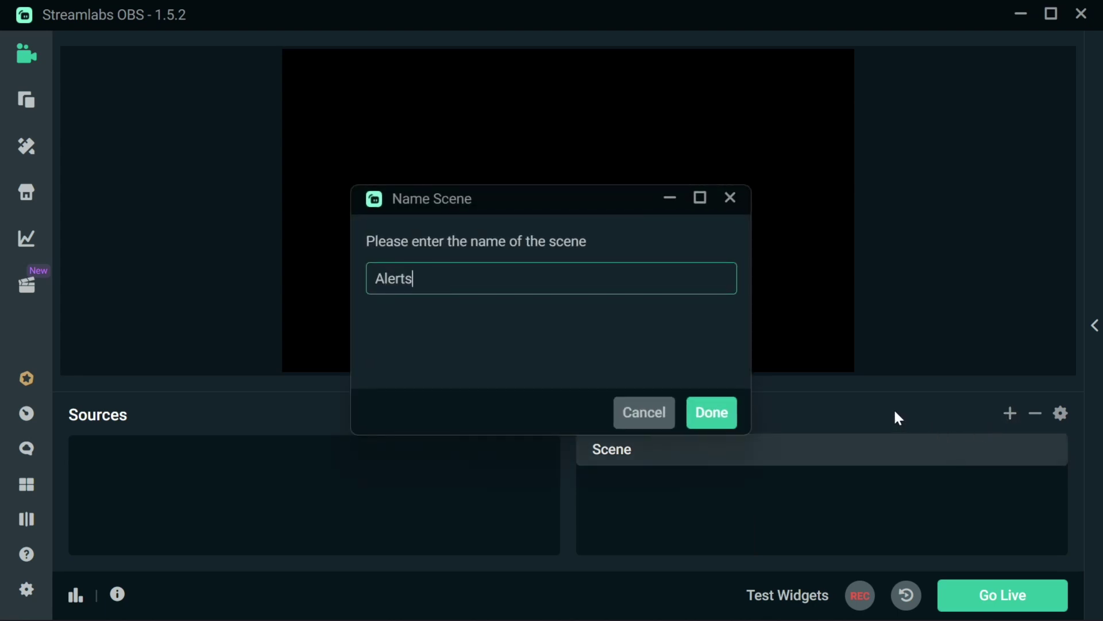
pyautogui.click(712, 413)
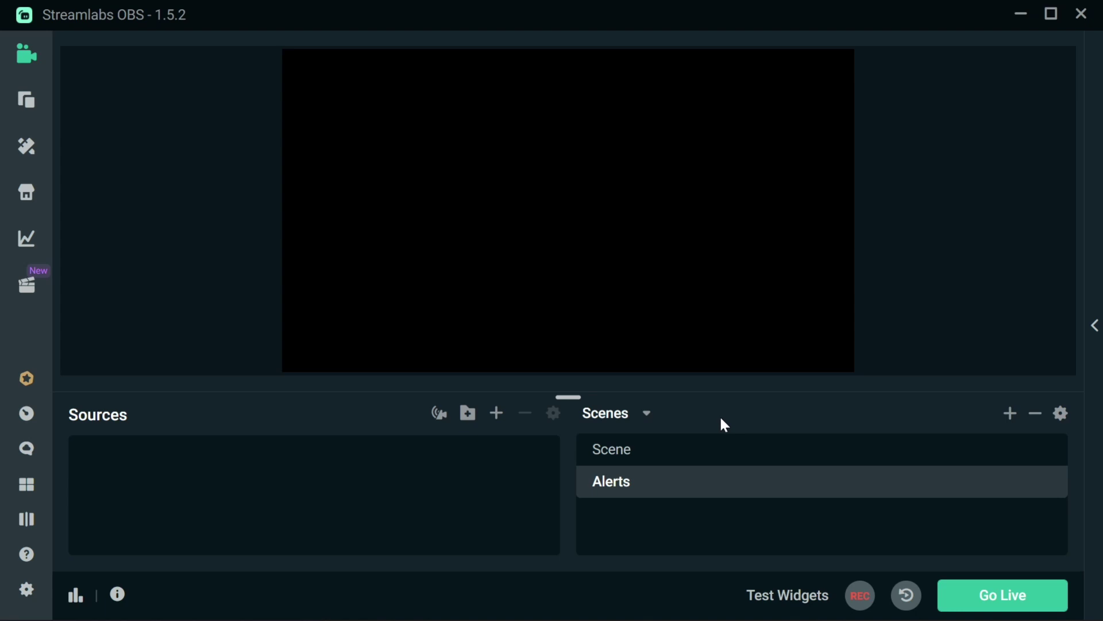
# - Add a Browser Source named ShoutOut to the Alerts scene
pyautogui.rightClick(329, 492)
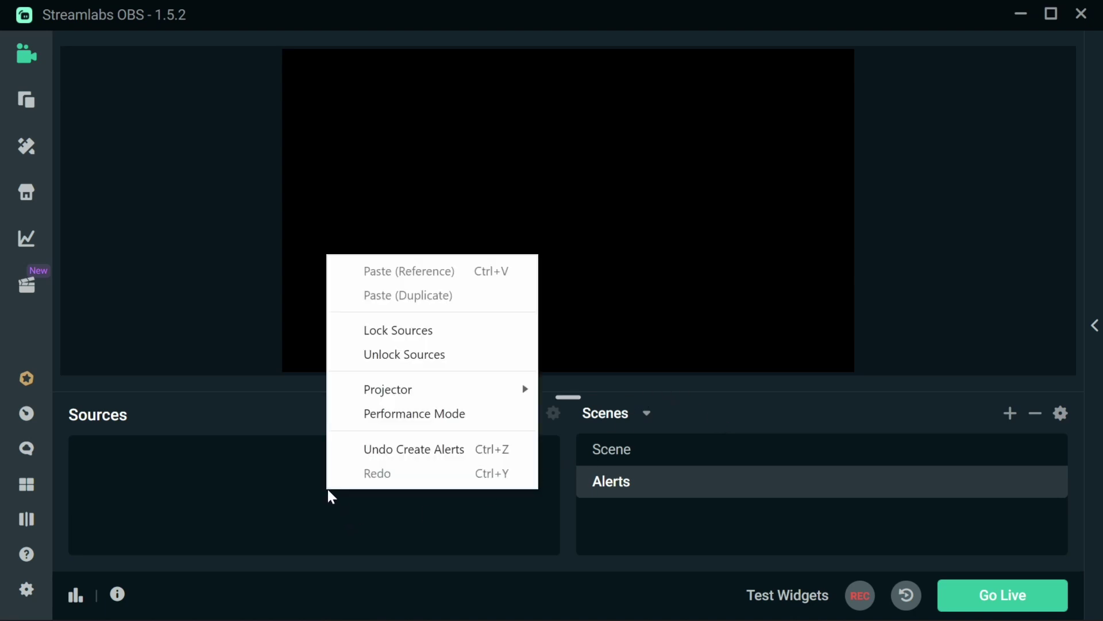
pyautogui.click(259, 457)
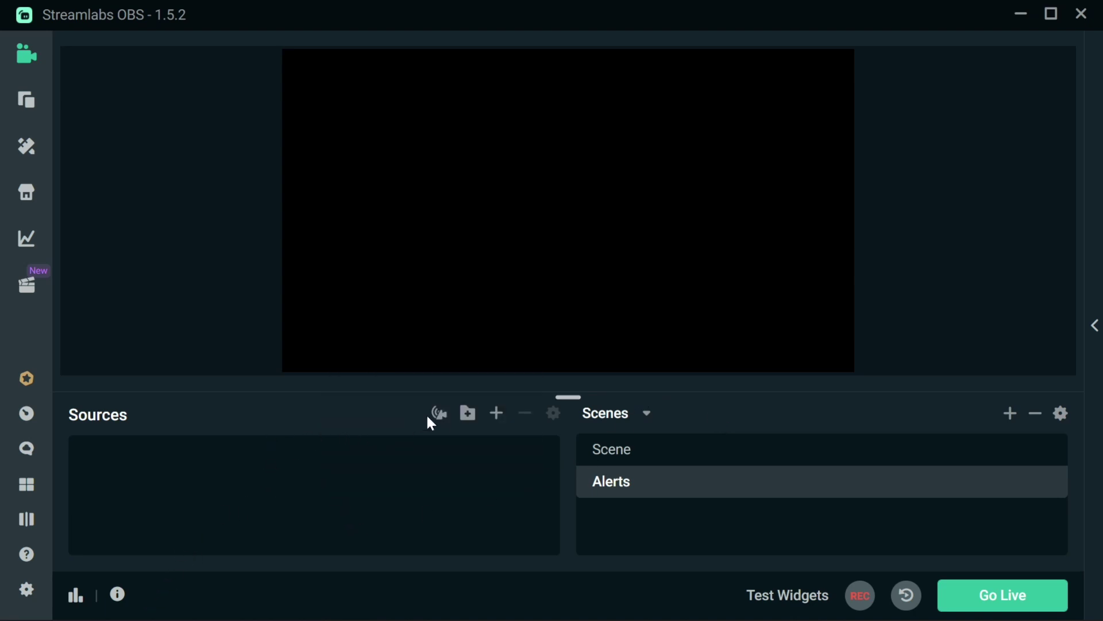
pyautogui.click(496, 413)
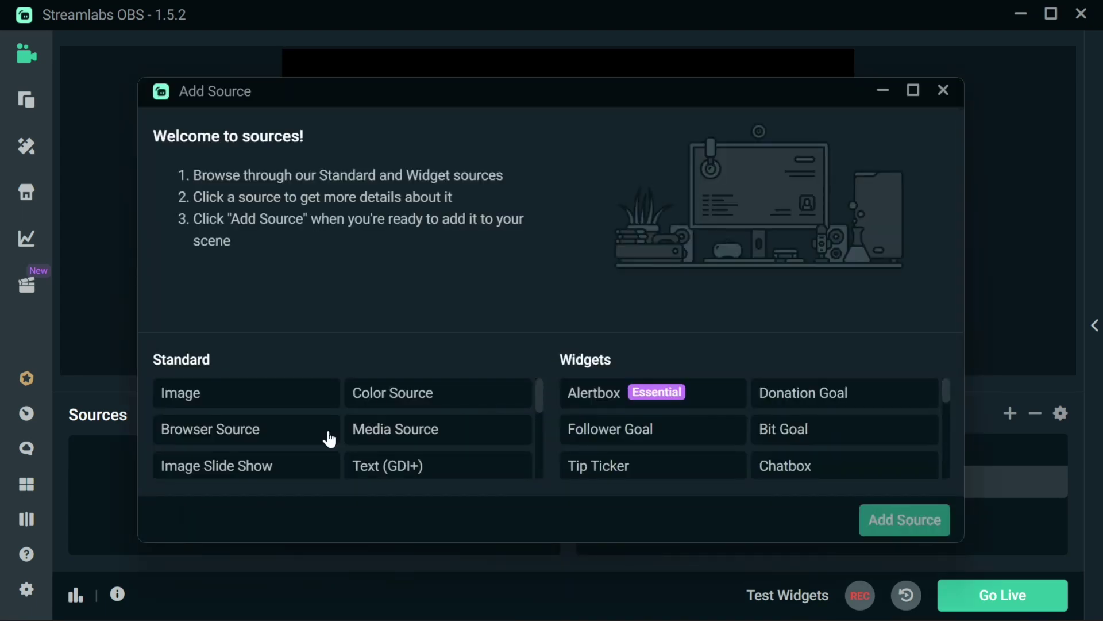
pyautogui.click(249, 442)
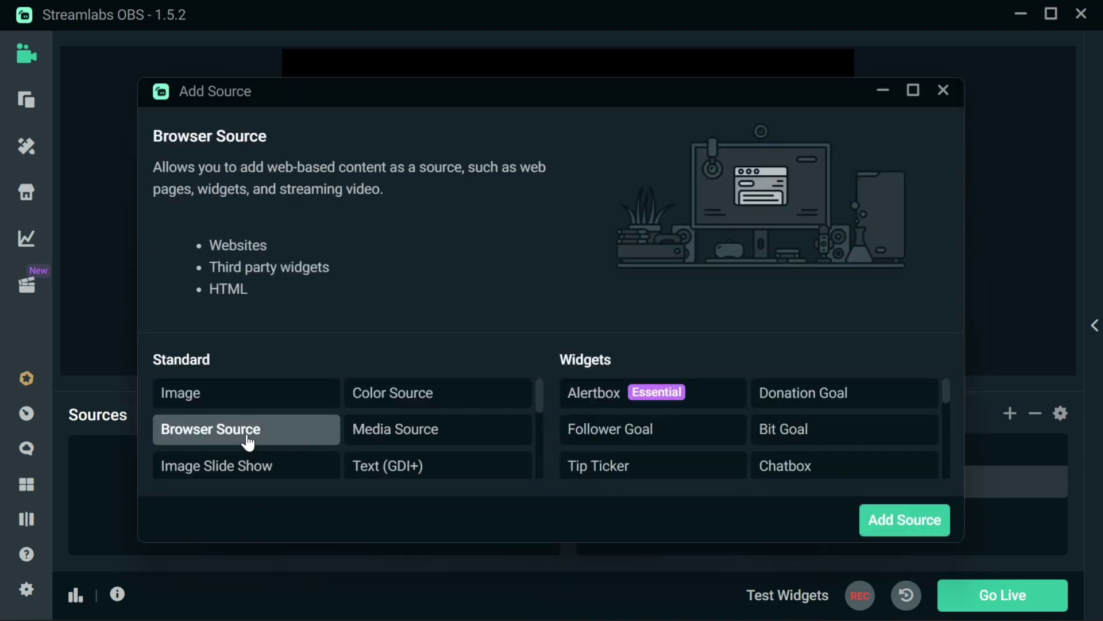
pyautogui.click(887, 523)
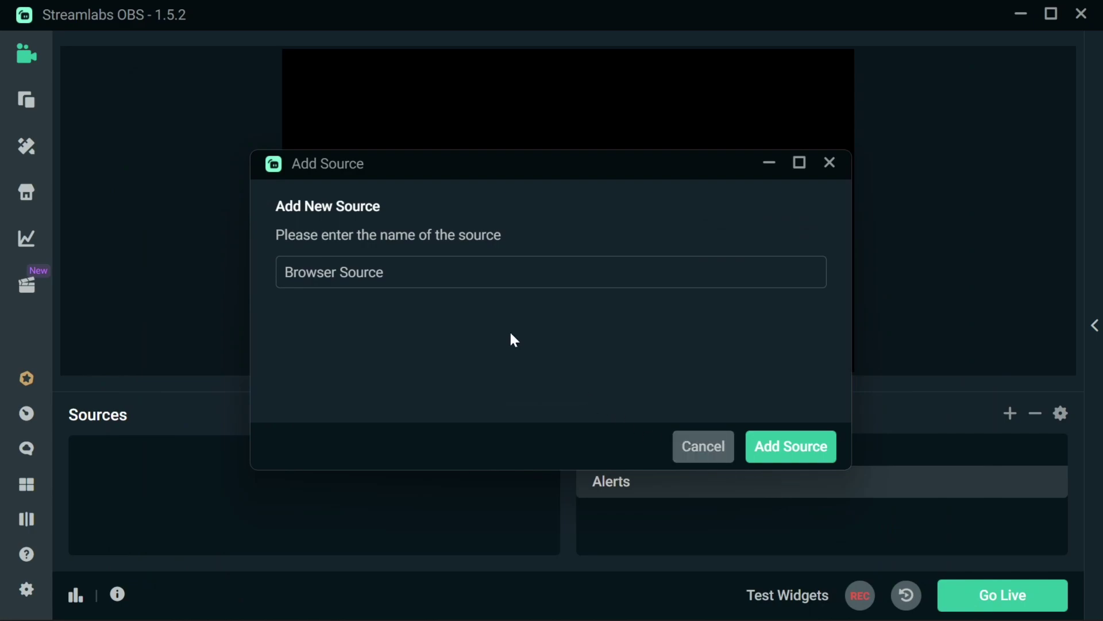
pyautogui.click(505, 262)
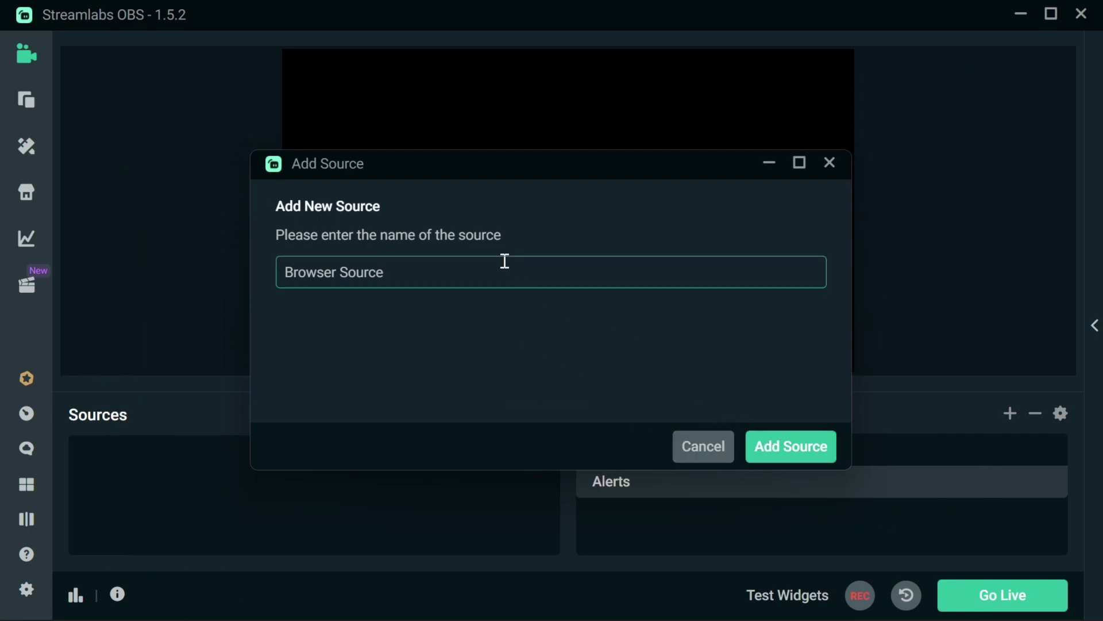
pyautogui.hotkey('ctrl', 'a')
pyautogui.write('Shout')
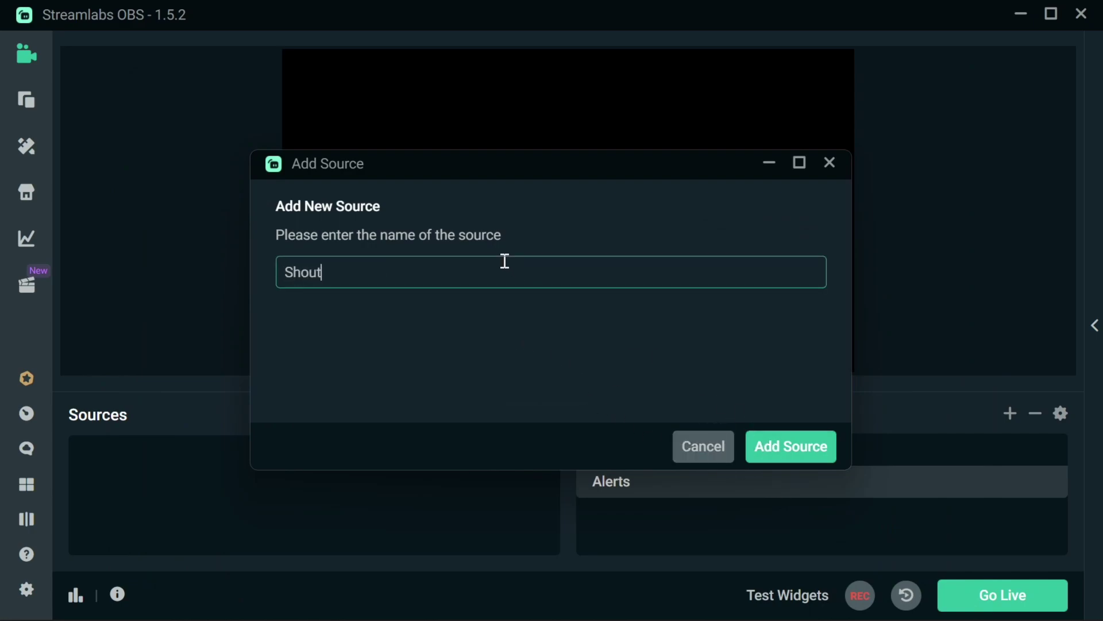
pyautogui.write('Out')
pyautogui.click(788, 457)
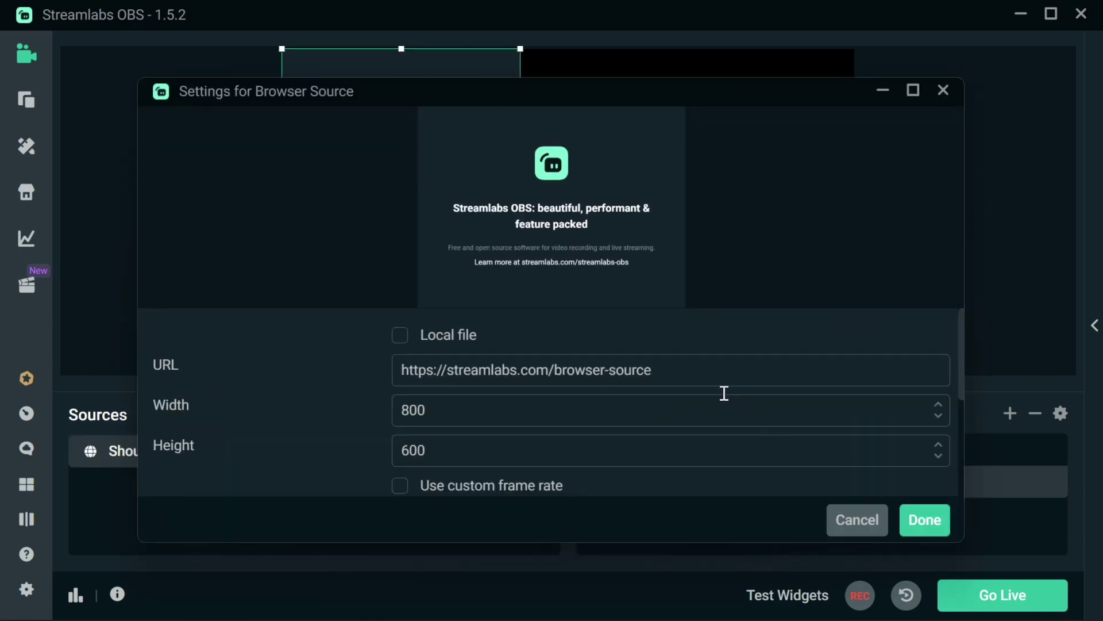
# - Set the ShoutOut browser source's URL to about:blank and its height to 450, and accept the settings
pyautogui.click(715, 370)
pyautogui.hotkey('ctrl', 'a')
pyautogui.write('about:blan')
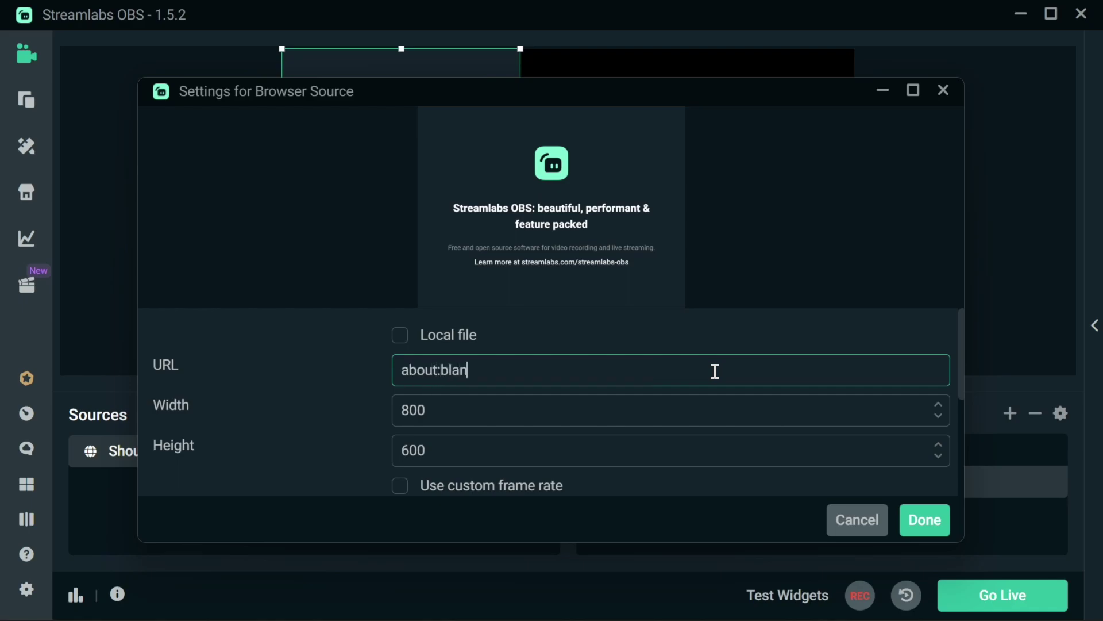
pyautogui.write('k')
pyautogui.click(567, 454)
pyautogui.press('BackSpace')
pyautogui.press('BackSpace')
pyautogui.press('BackSpace')
pyautogui.write('450')
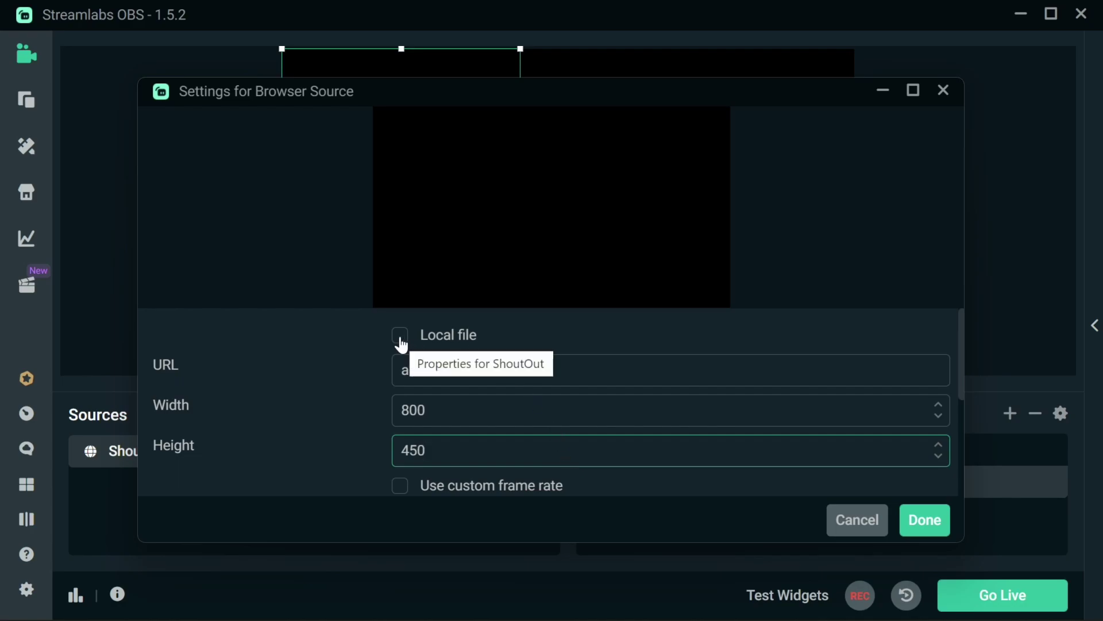
pyautogui.scroll(-2, 580, 400)
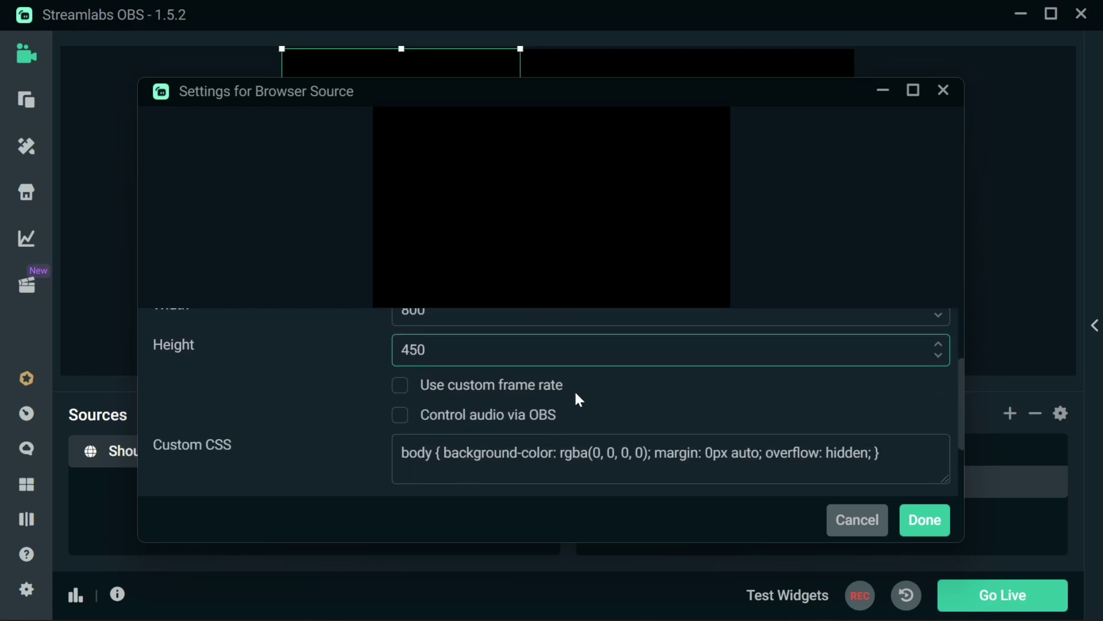
pyautogui.scroll(-2, 579, 399)
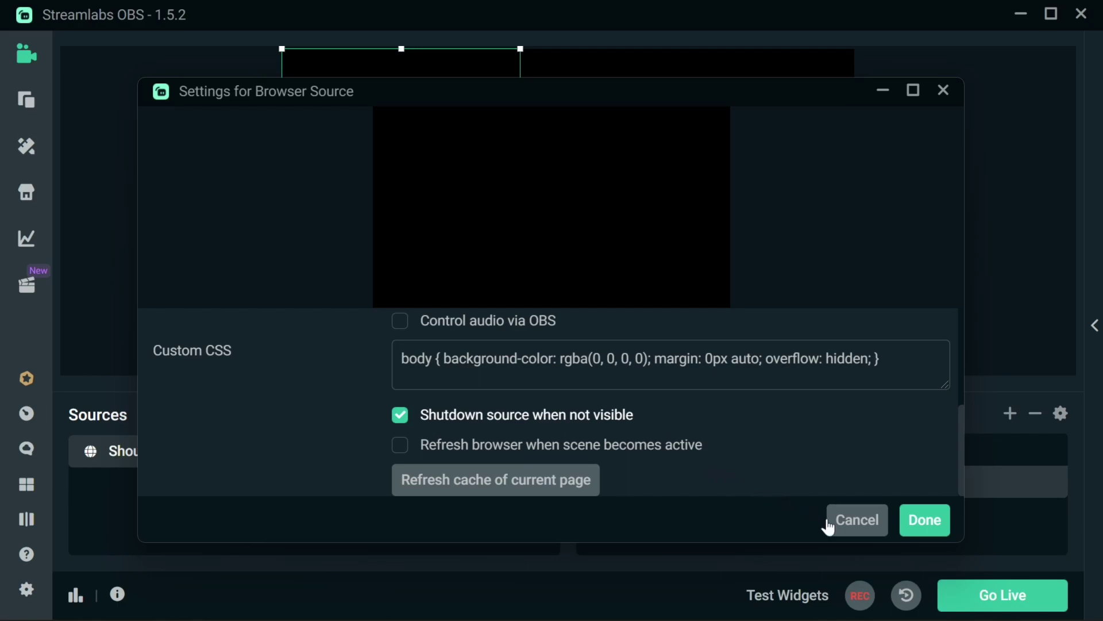
pyautogui.click(925, 522)
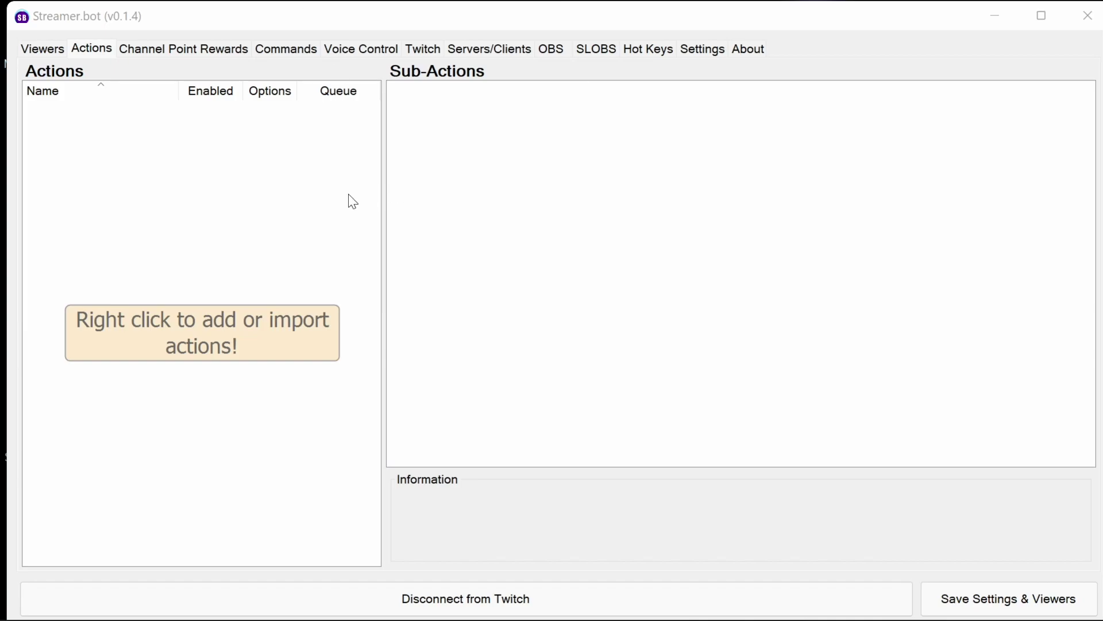
# - In Streamer.bot, import the Failed shout out. and Video Shout out actions from the copied import string
pyautogui.rightClick(205, 188)
pyautogui.click(255, 263)
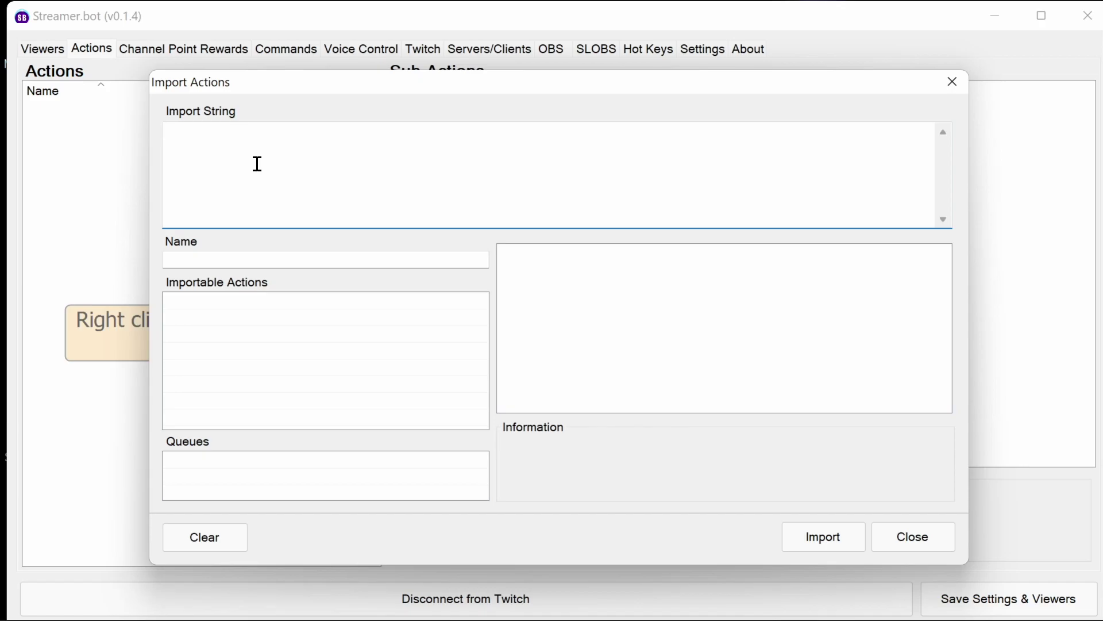
pyautogui.hotkey('ctrl', 'v')
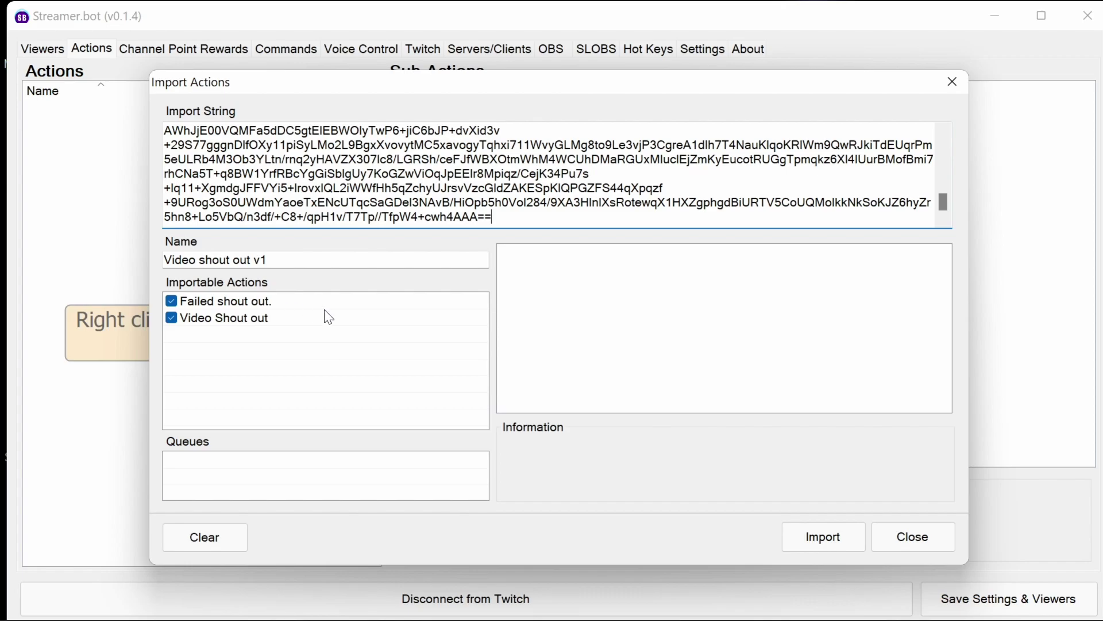
pyautogui.click(820, 535)
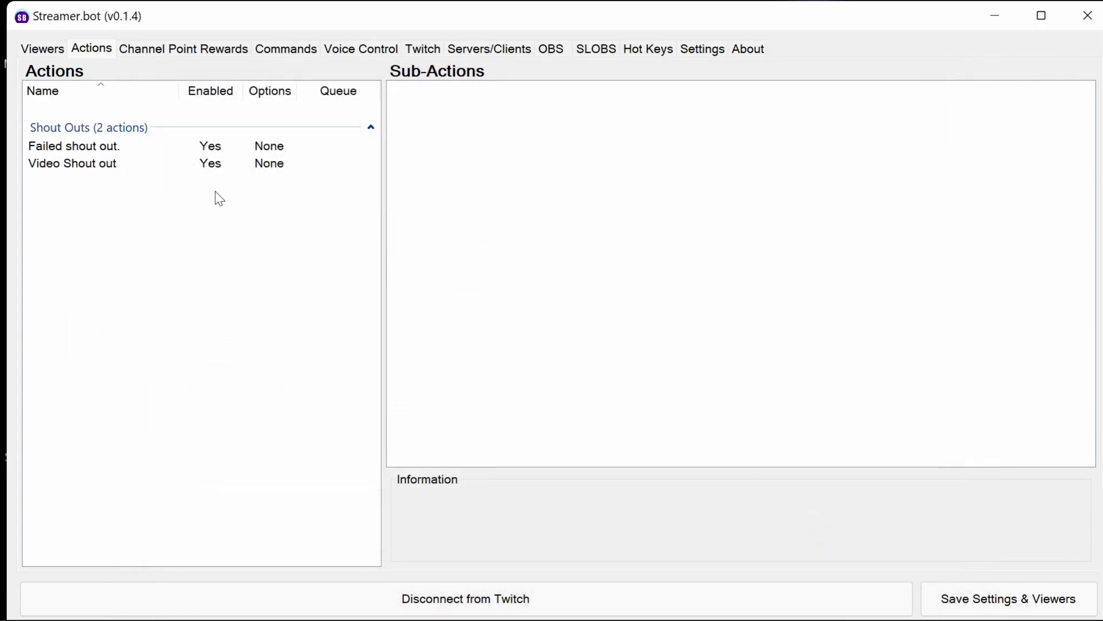
# - In the Video Shout out action, set the ShoutOutBrowserSource global variable's value to ShoutOut
pyautogui.click(89, 145)
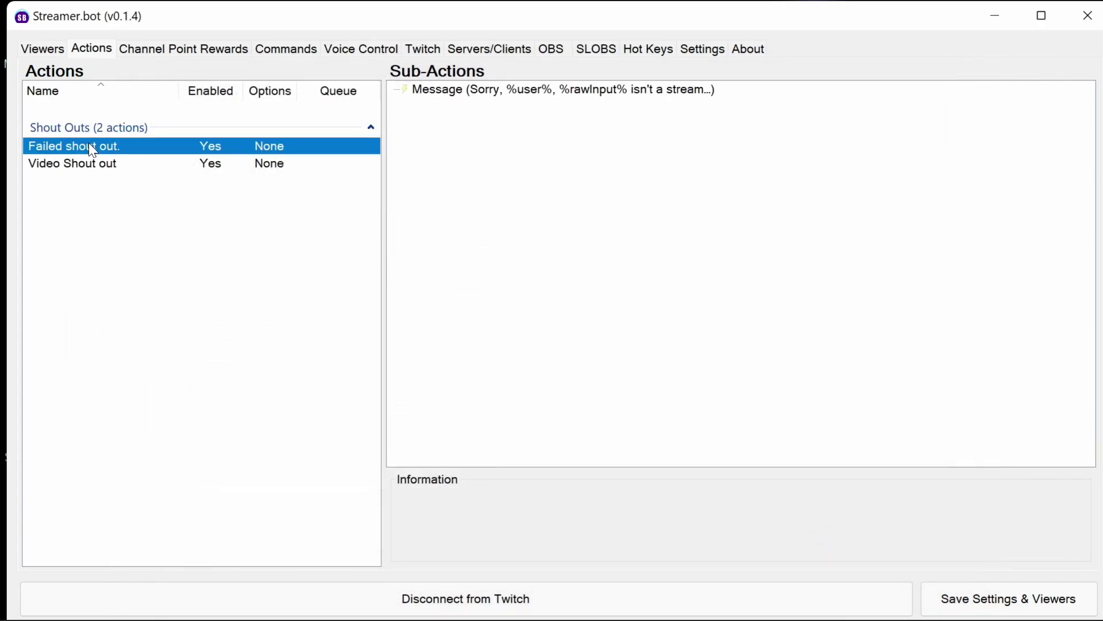
pyautogui.click(101, 165)
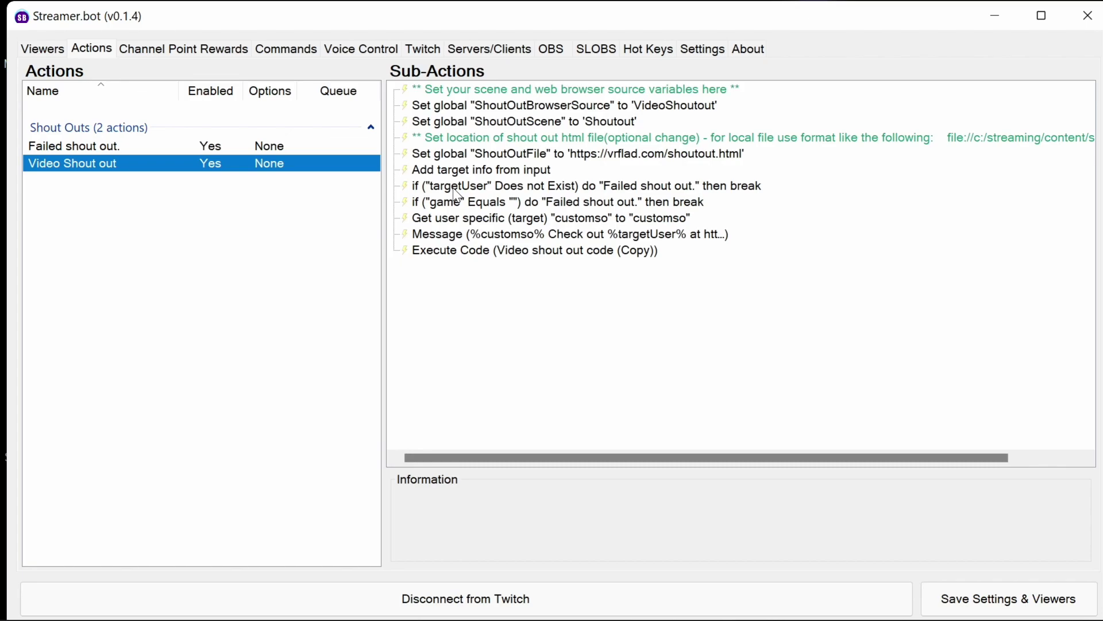
pyautogui.click(446, 108)
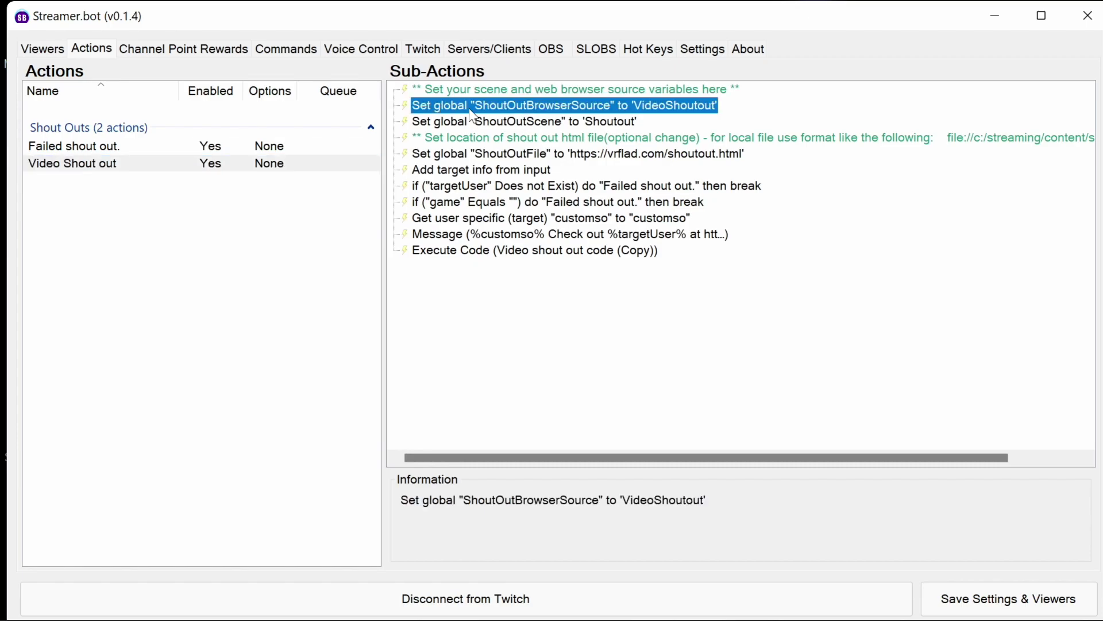
pyautogui.doubleClick(525, 108)
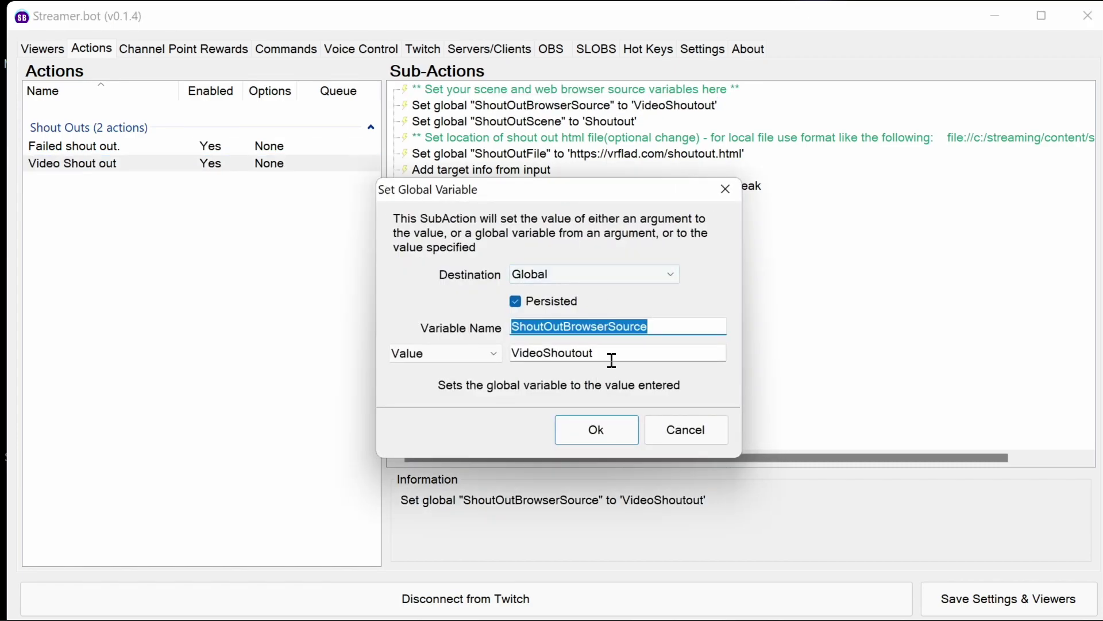
pyautogui.moveTo(616, 355); pyautogui.dragTo(507, 353)
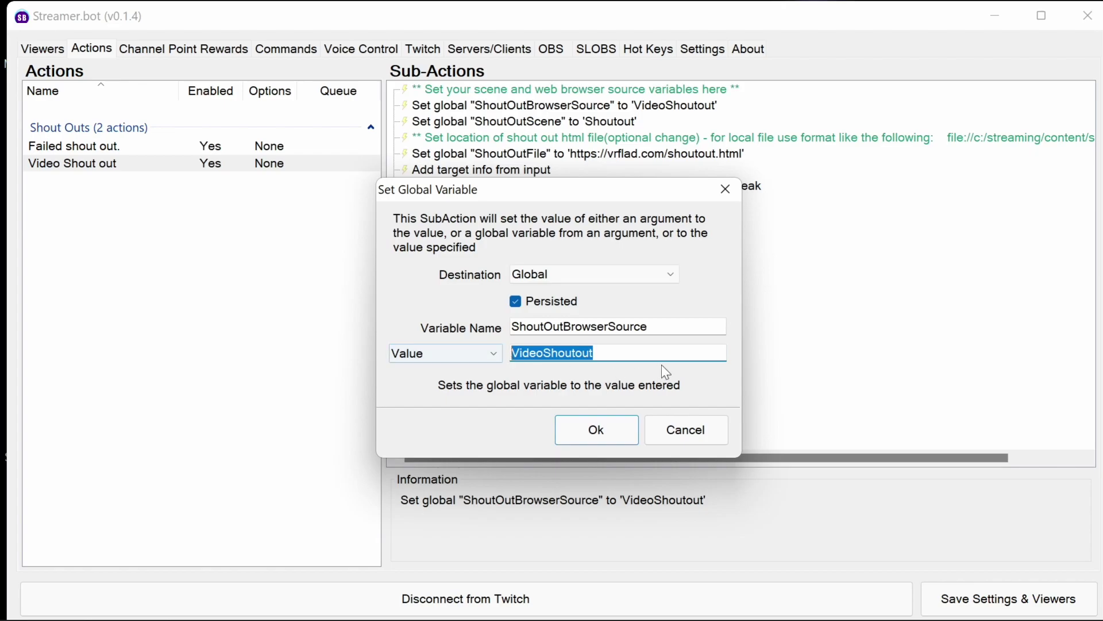
pyautogui.write('Sou')
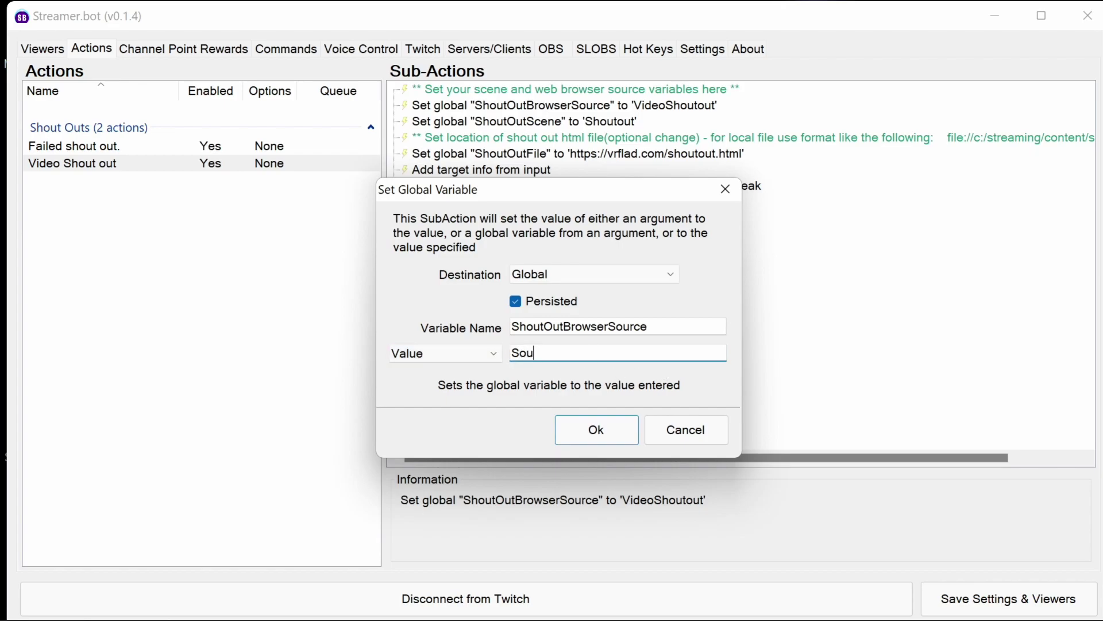
pyautogui.press('BackSpace')
pyautogui.press('BackSpace')
pyautogui.write('ho')
pyautogui.press('BackSpace')
pyautogui.write('out')
pyautogui.press('BackSpace')
pyautogui.write('tOut')
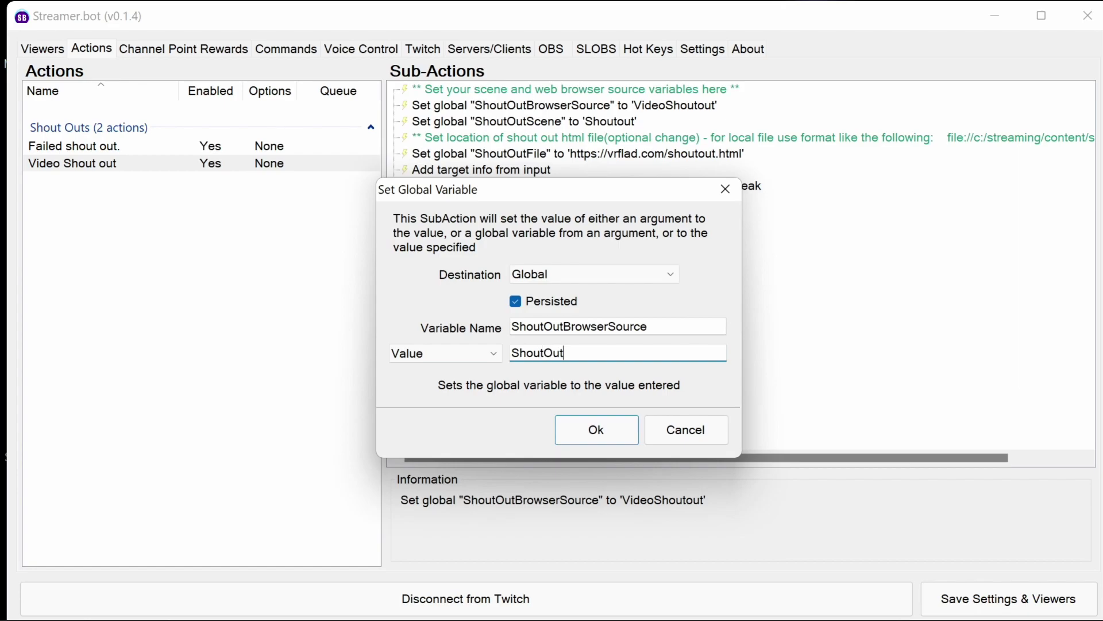
pyautogui.click(614, 432)
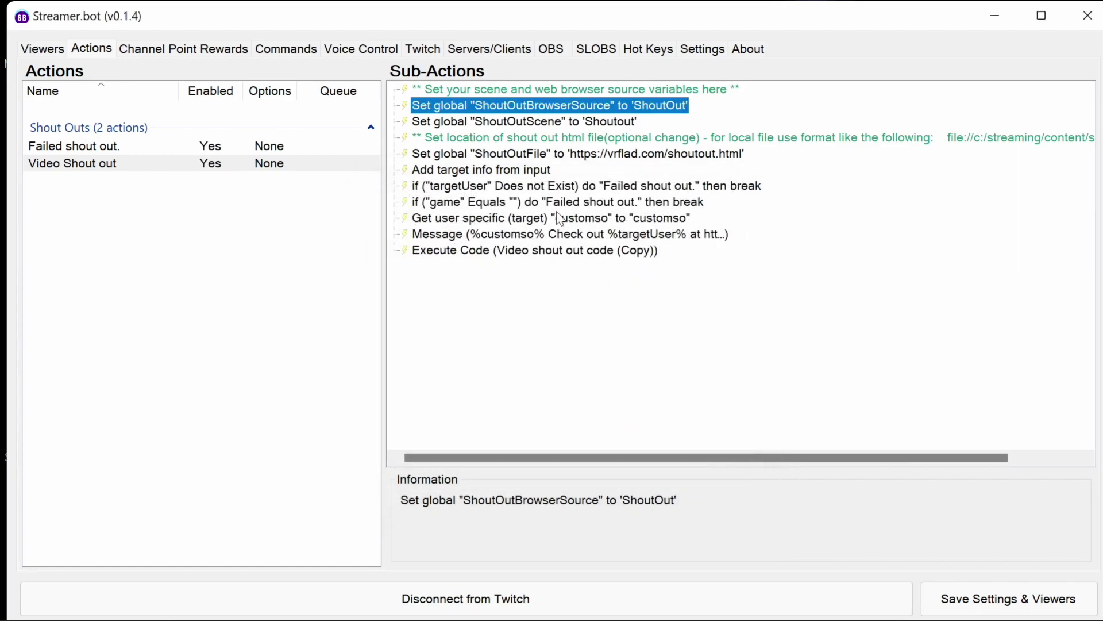
# - Set the ShoutOutScene global variable's value to Alerts in the Video Shout out action
pyautogui.doubleClick(574, 122)
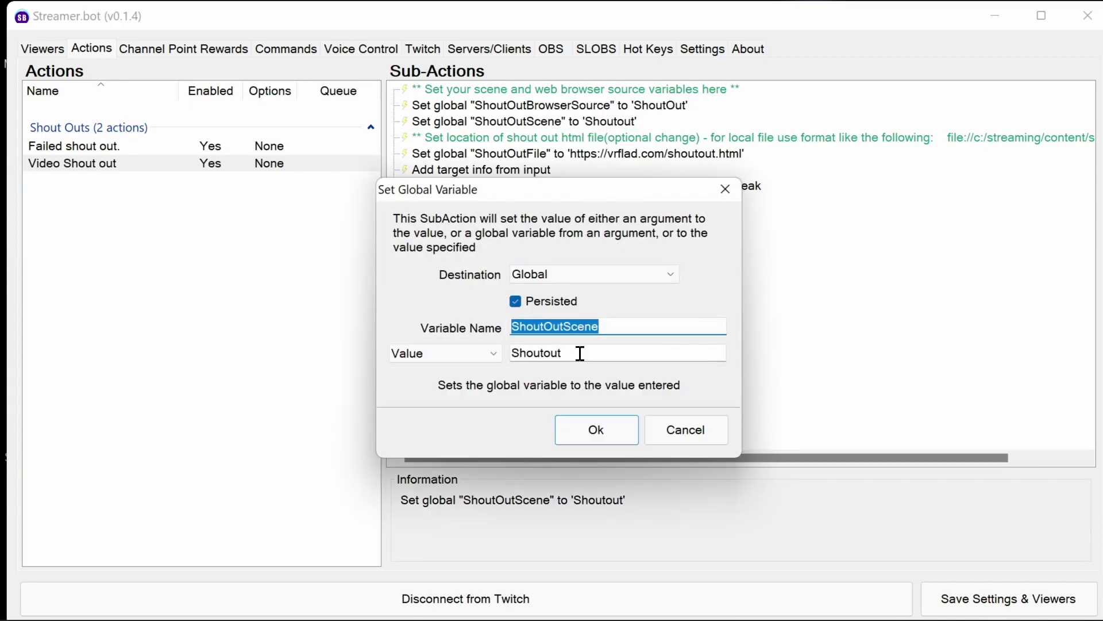
pyautogui.click(574, 352)
pyautogui.moveTo(574, 353); pyautogui.dragTo(503, 354)
pyautogui.write('Alerts')
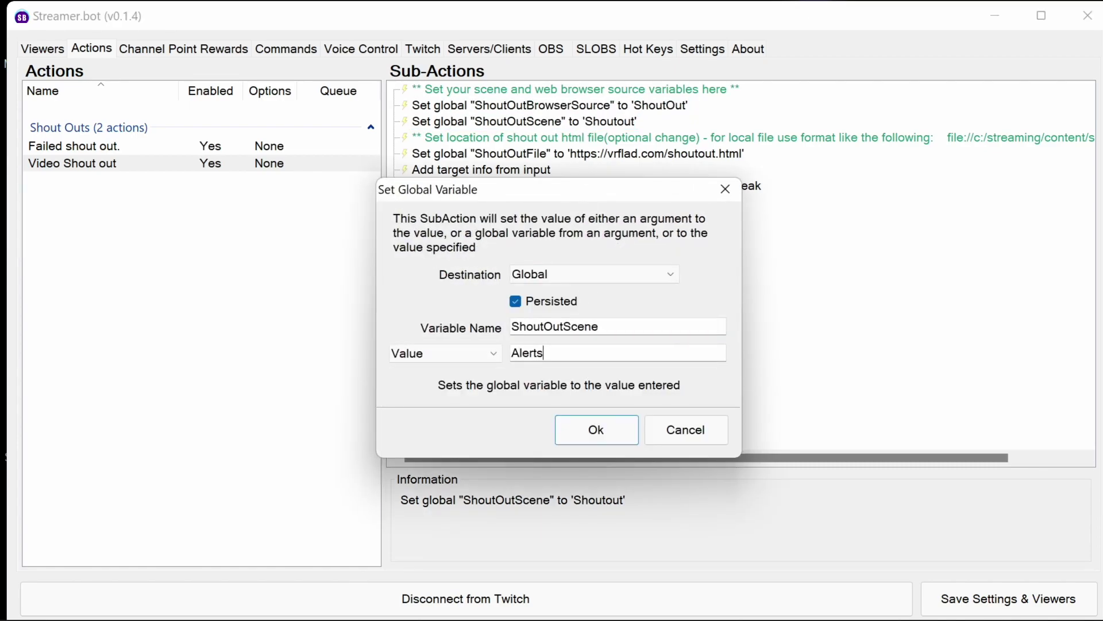
pyautogui.click(596, 430)
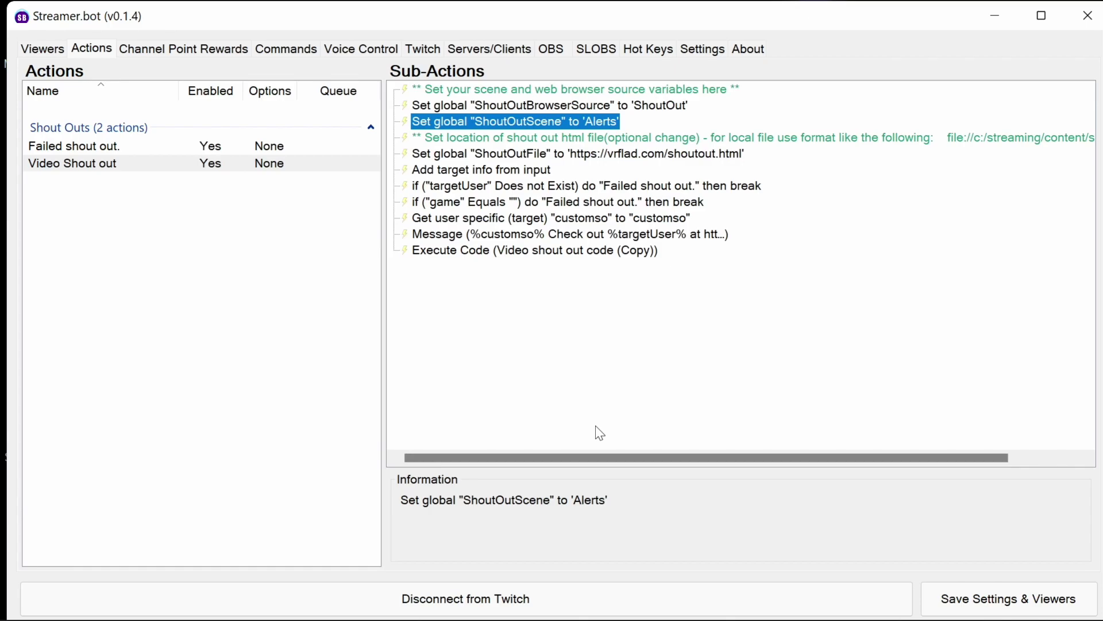
# - Examine the details of the Message and Execute Code sub-actions in the Video Shout out action
pyautogui.click(545, 236)
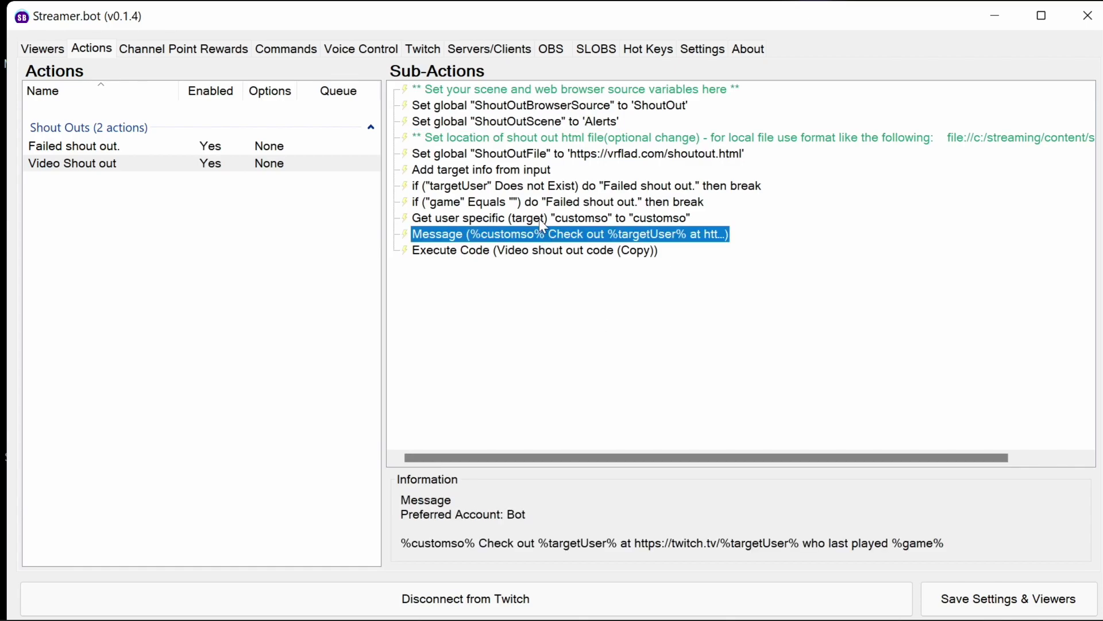
pyautogui.click(529, 251)
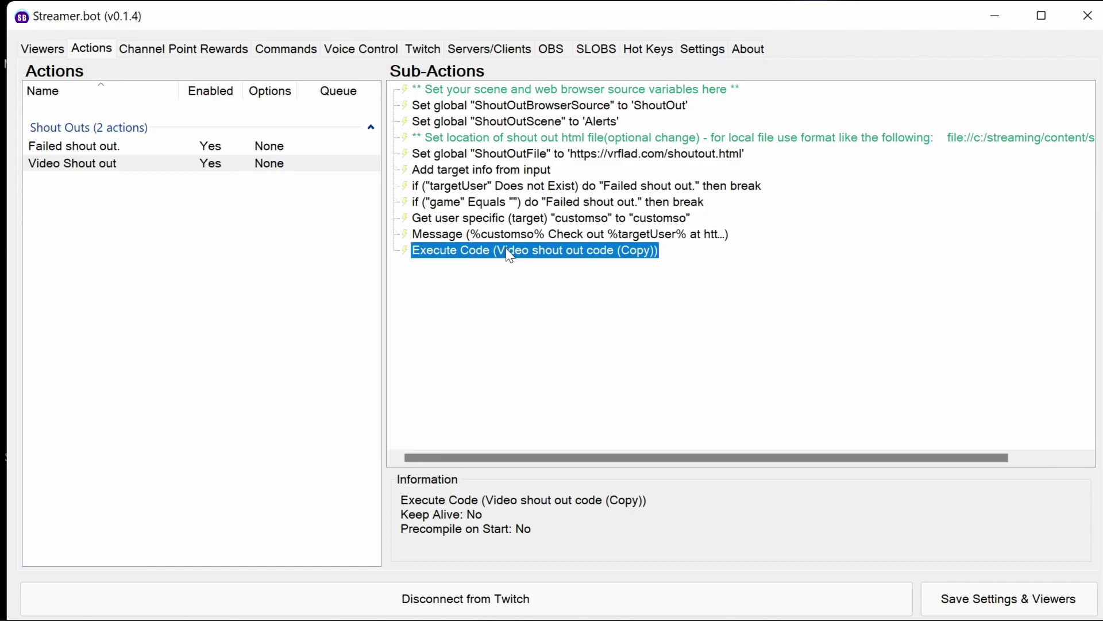
# - Compile the C# code of the Video Shout out action's Execute Code sub-action and run a search for its references
pyautogui.doubleClick(509, 257)
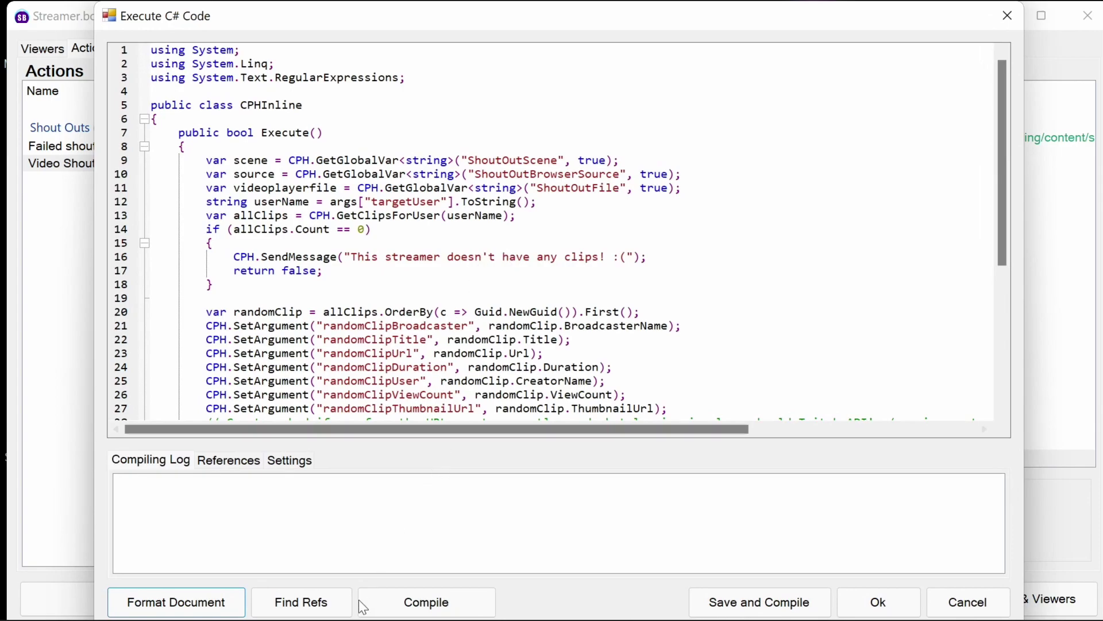
pyautogui.click(407, 602)
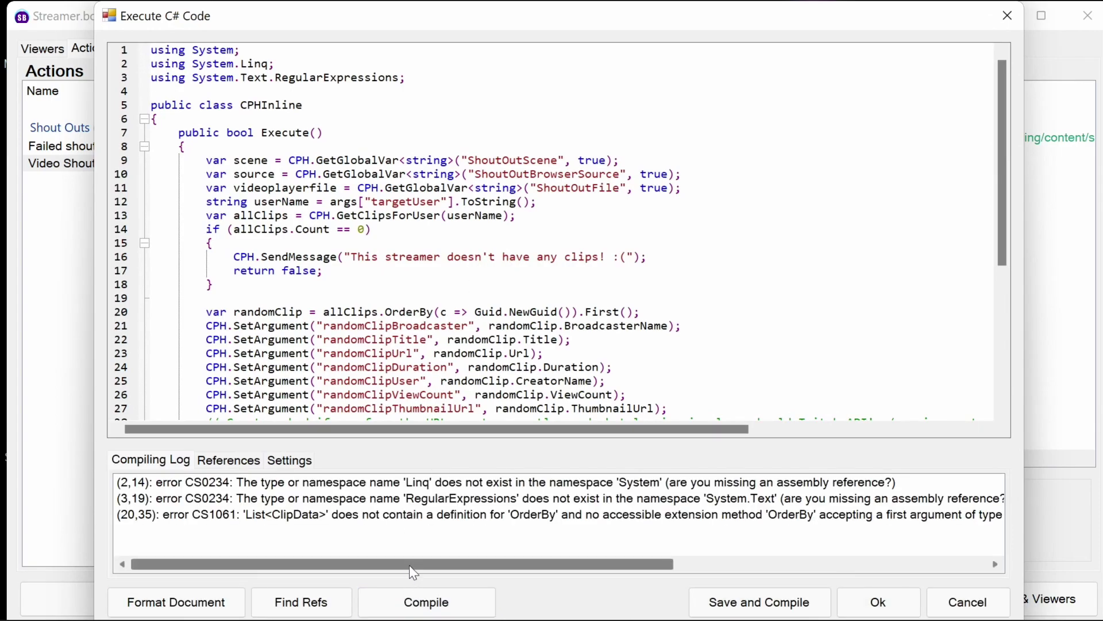
pyautogui.click(245, 461)
pyautogui.click(283, 602)
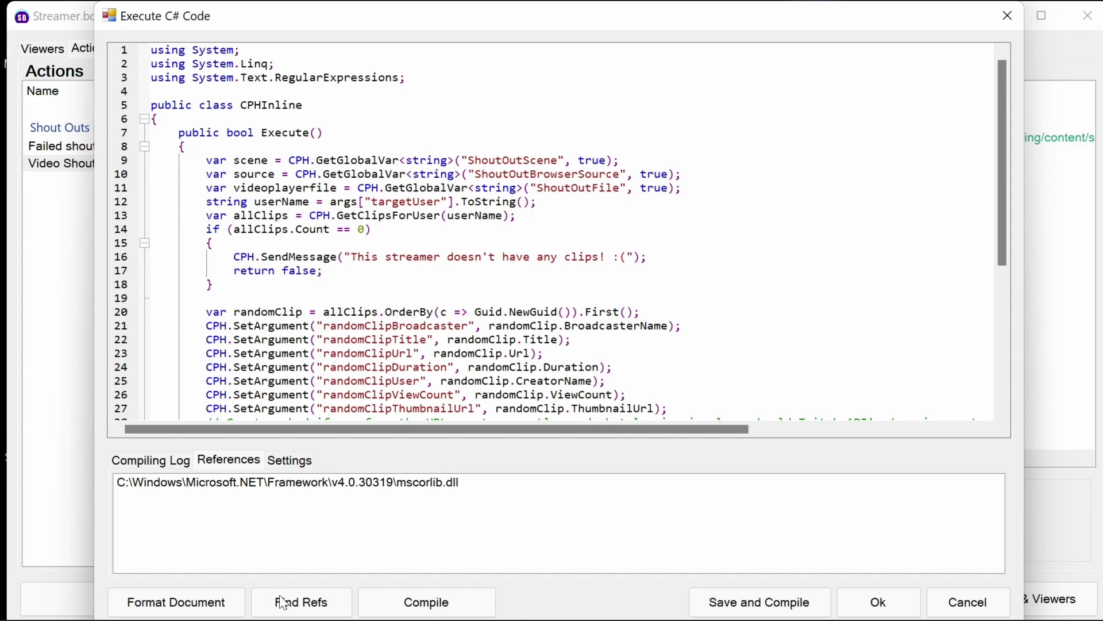
# - Add system.dll from the v4.0.30319 framework folder as a reference for the C# code
pyautogui.rightClick(233, 512)
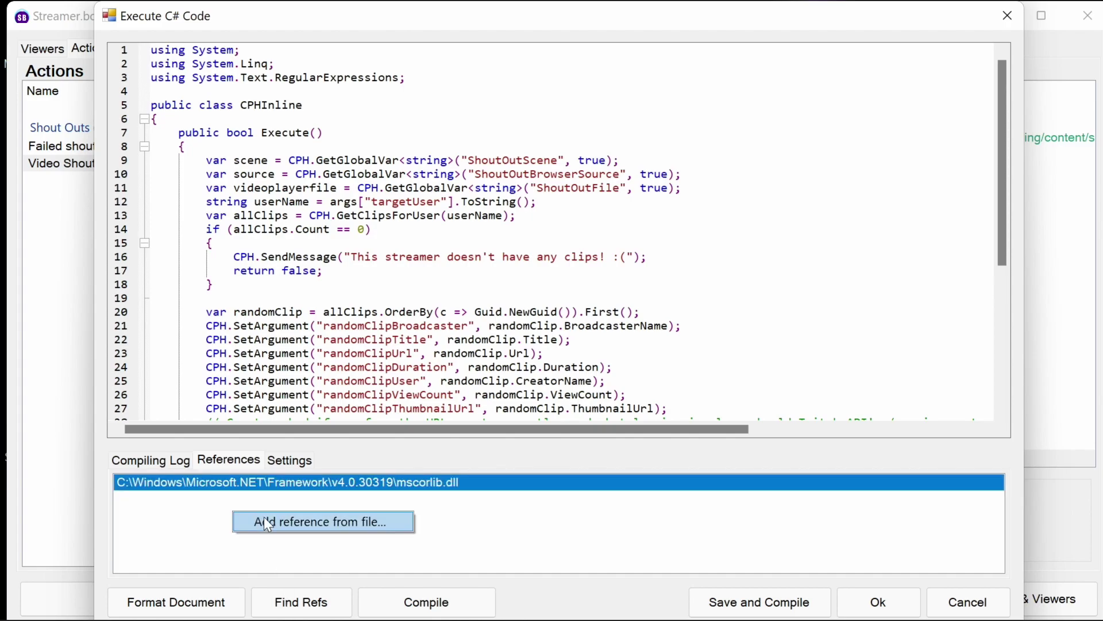
pyautogui.click(271, 521)
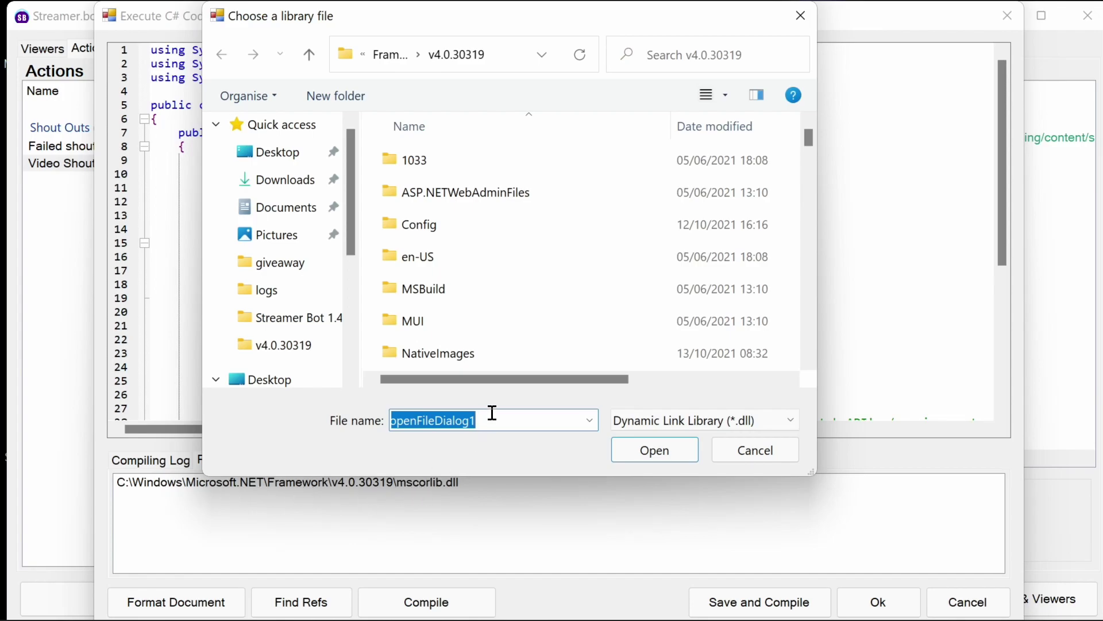
pyautogui.write('sy')
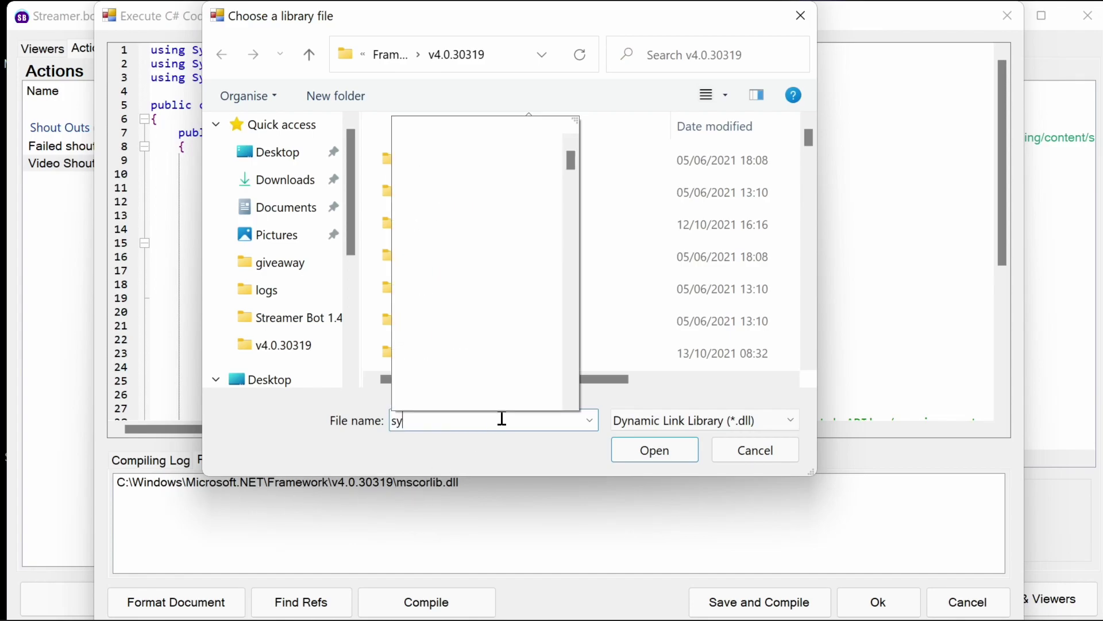
pyautogui.write('stem.dll')
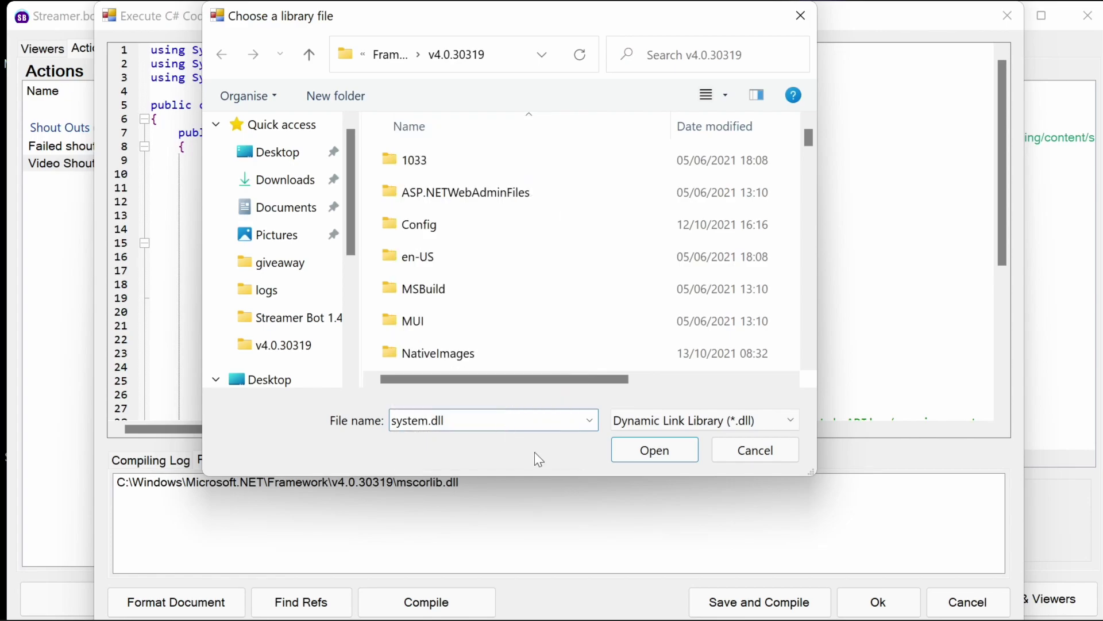
pyautogui.click(633, 453)
# - Add system.core.dll from the same framework folder as another reference for the C# code
pyautogui.rightClick(369, 538)
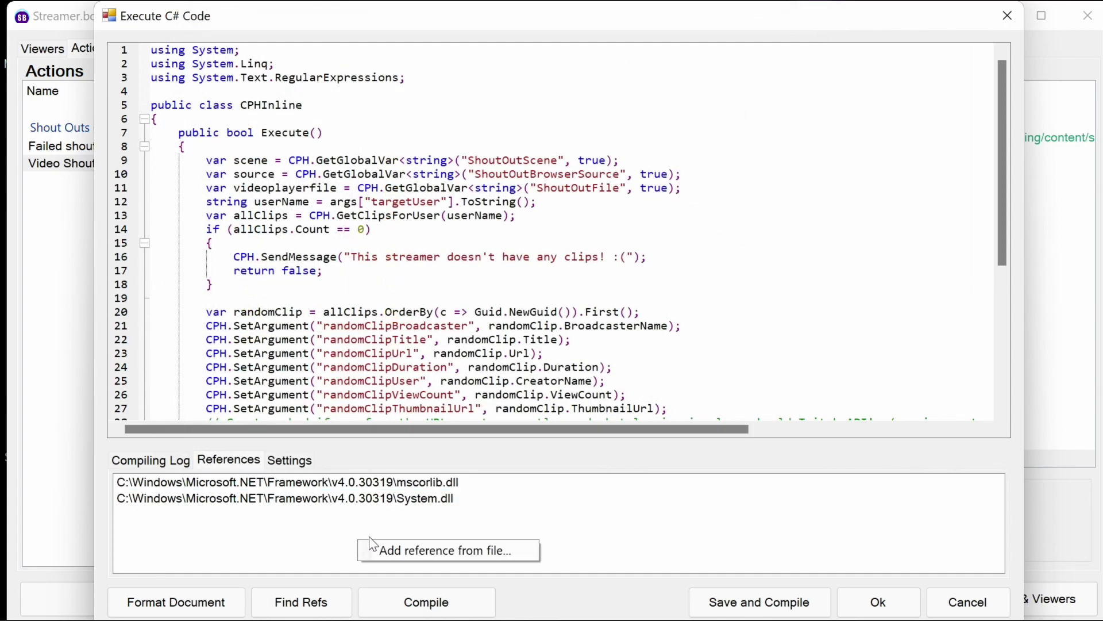
pyautogui.click(405, 551)
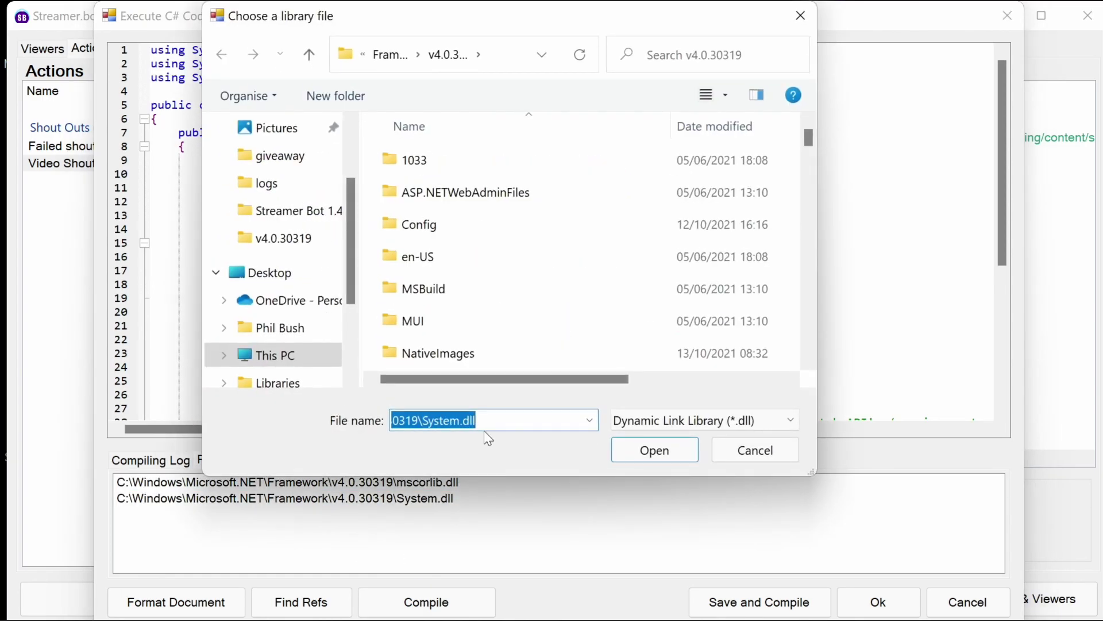
pyautogui.write('system.c')
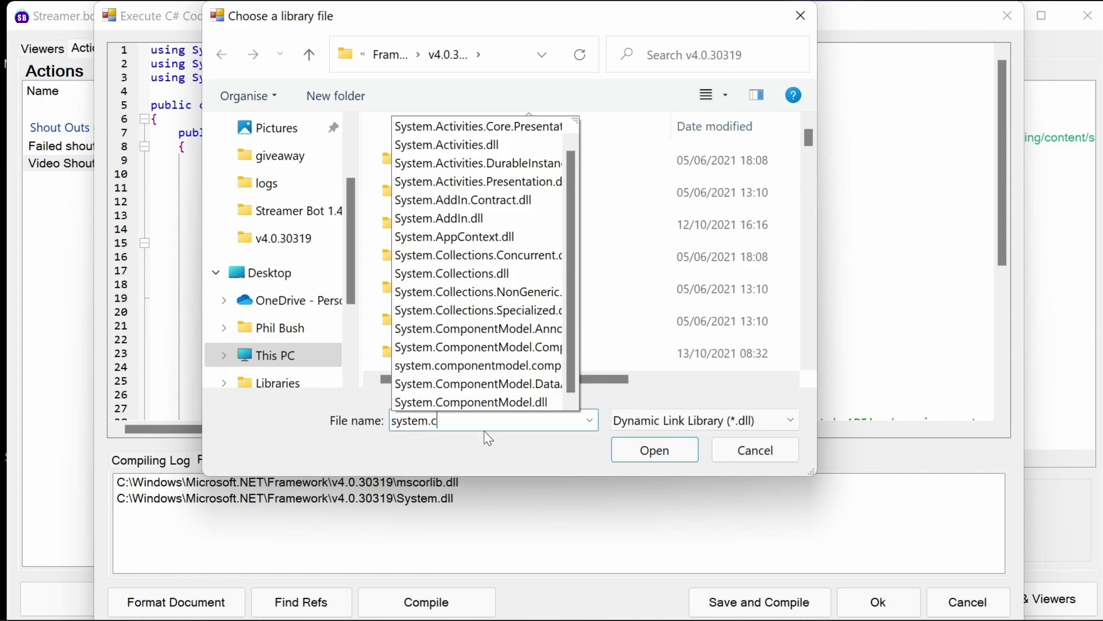
pyautogui.write('ore')
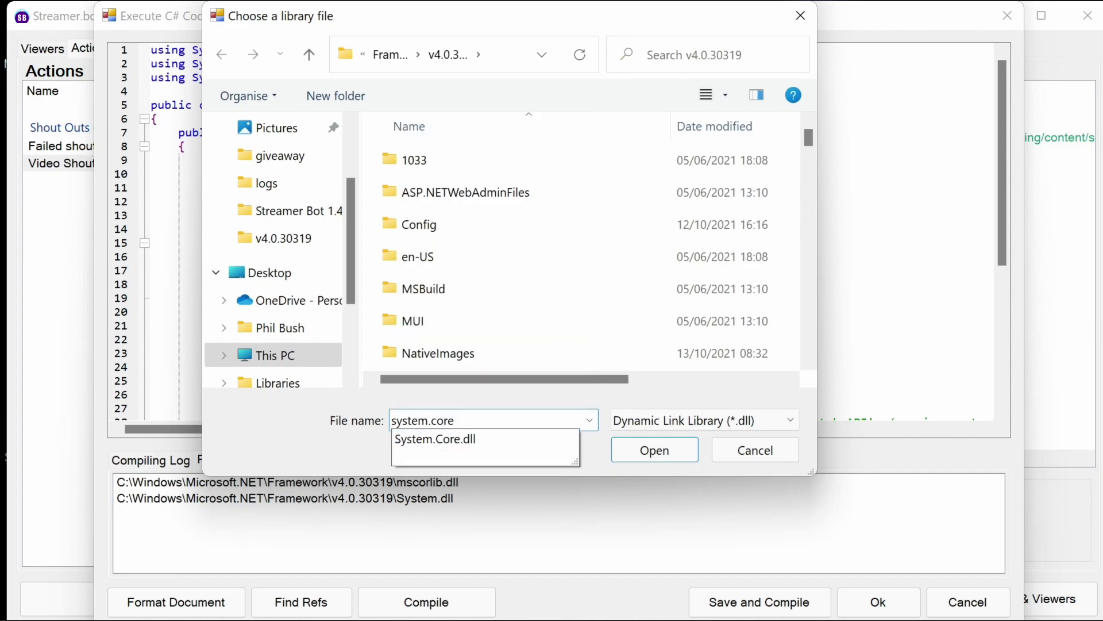
pyautogui.write('.dll')
pyautogui.press('Return')
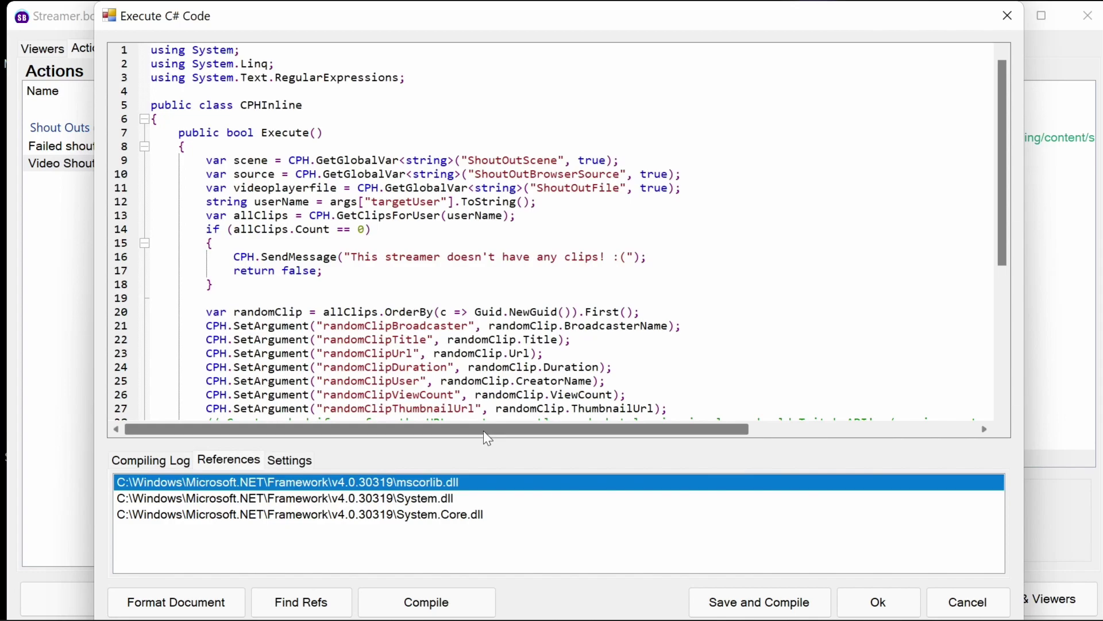
# - Recompile the C# code, check the compiling log, and save the Execute Code sub-action
pyautogui.click(431, 601)
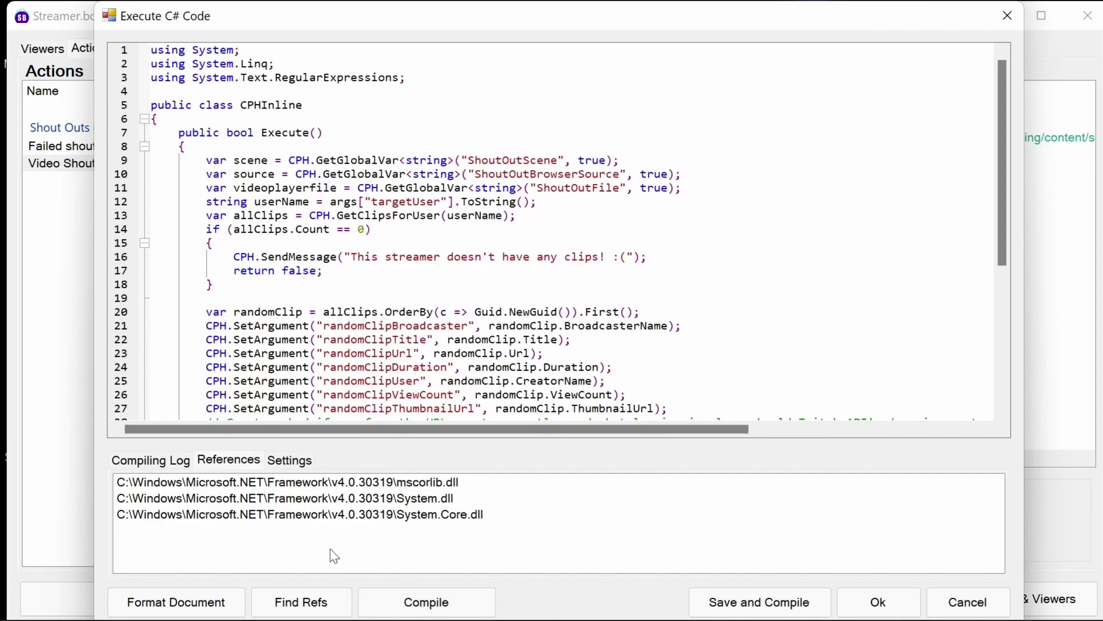
pyautogui.click(153, 460)
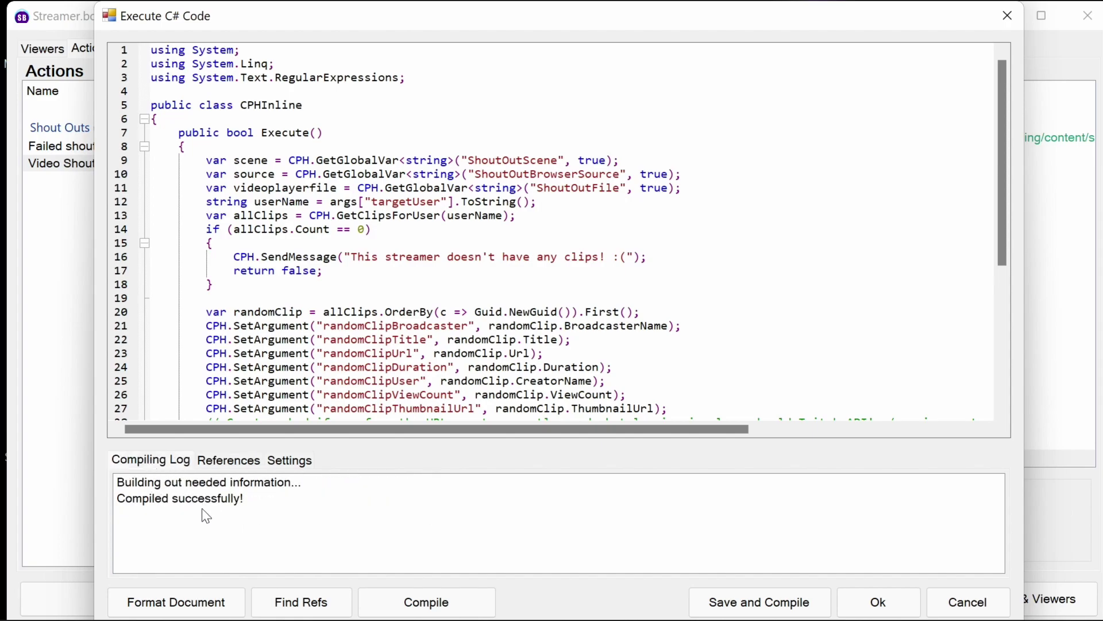
pyautogui.click(729, 609)
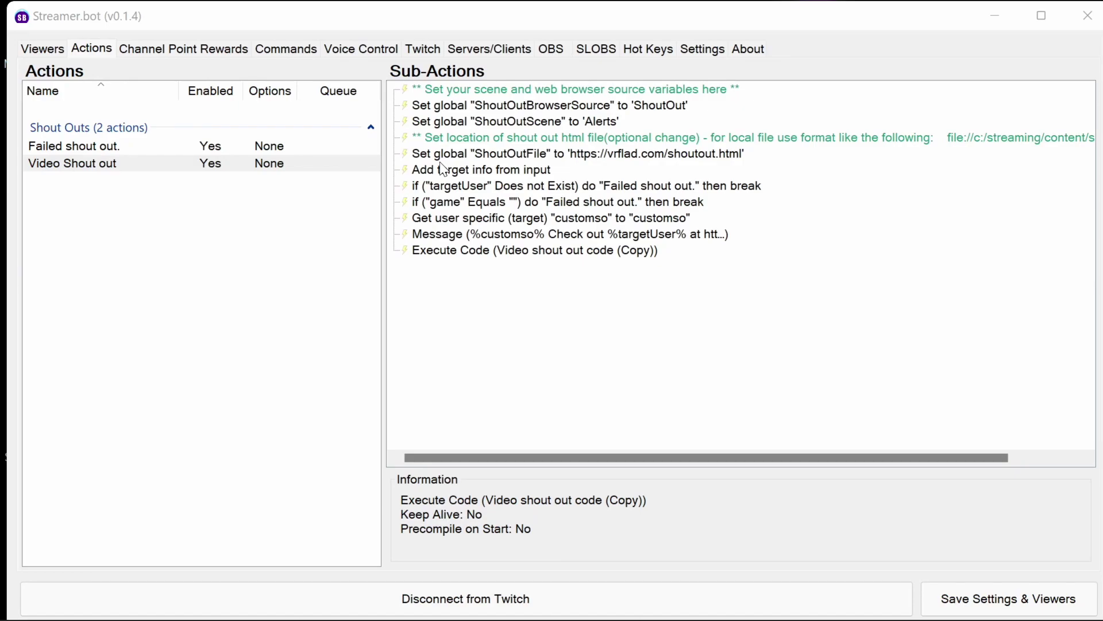
# - Add a new chat command !vso and assign the Video Shout out action to it
pyautogui.click(287, 46)
pyautogui.rightClick(262, 114)
pyautogui.click(287, 125)
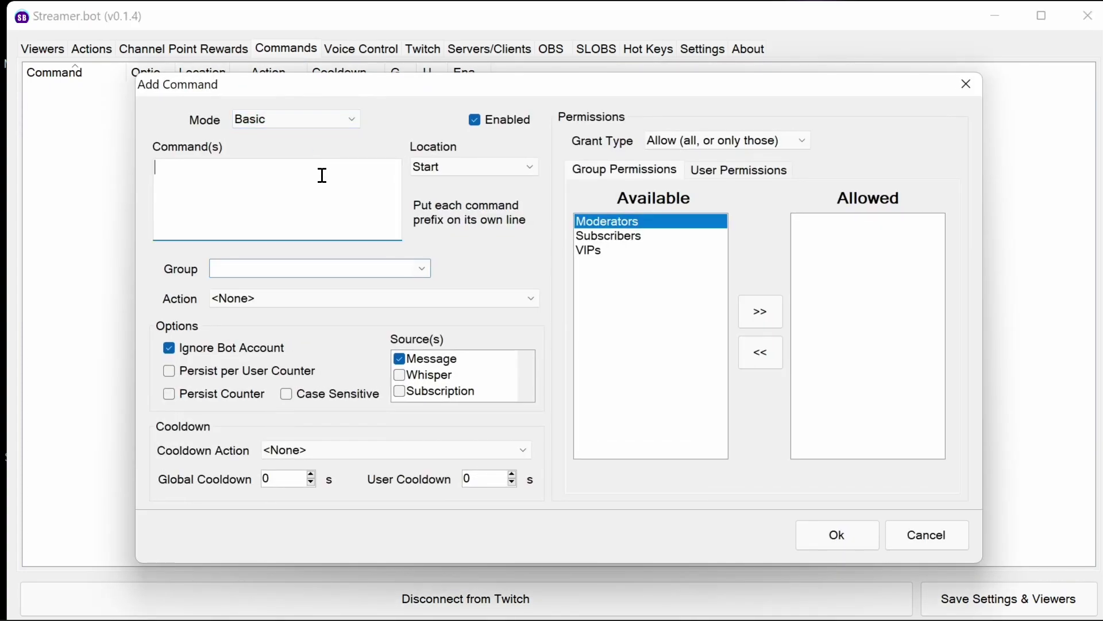
pyautogui.write('!so')
pyautogui.write('v')
pyautogui.click(481, 299)
pyautogui.click(332, 347)
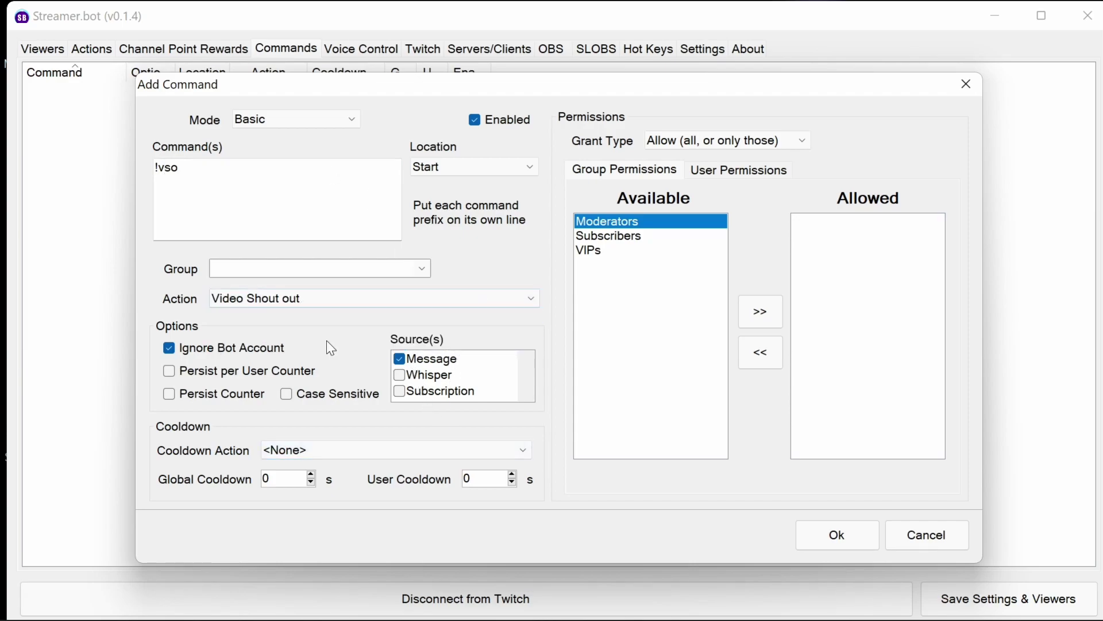
# - Allow the Moderators group to use the !vso command, save the command, and return to the actions list
pyautogui.click(759, 317)
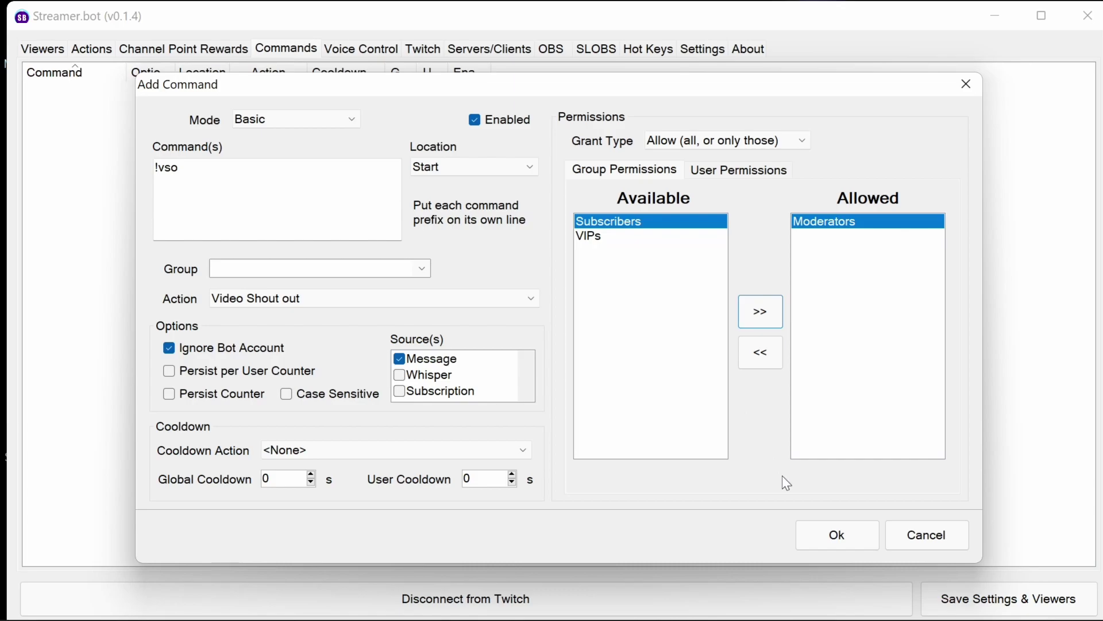
pyautogui.click(830, 544)
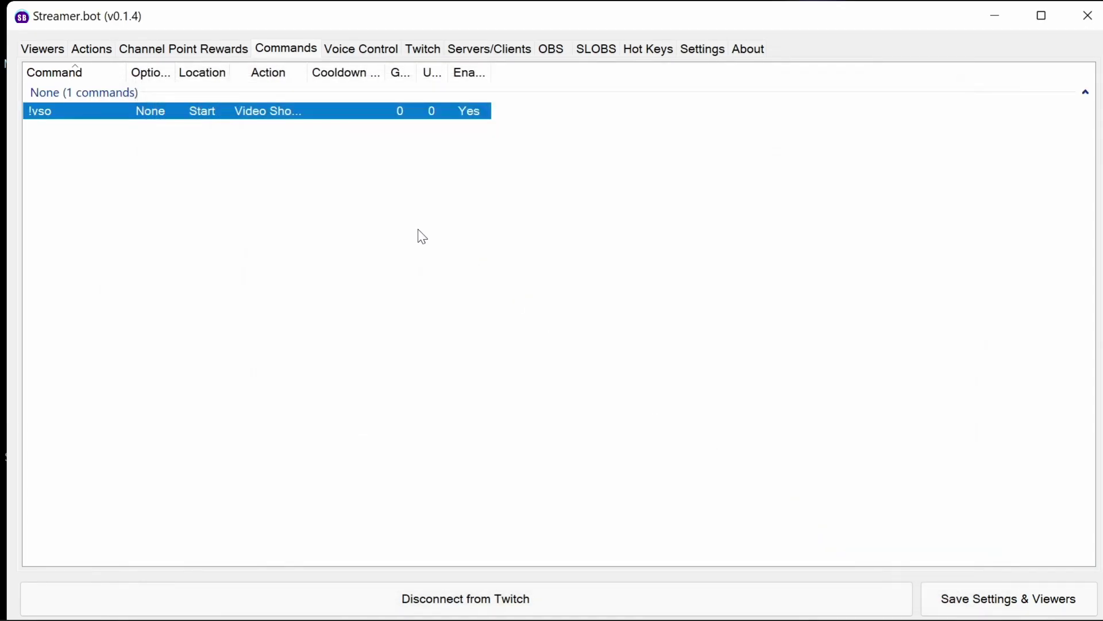
pyautogui.click(95, 47)
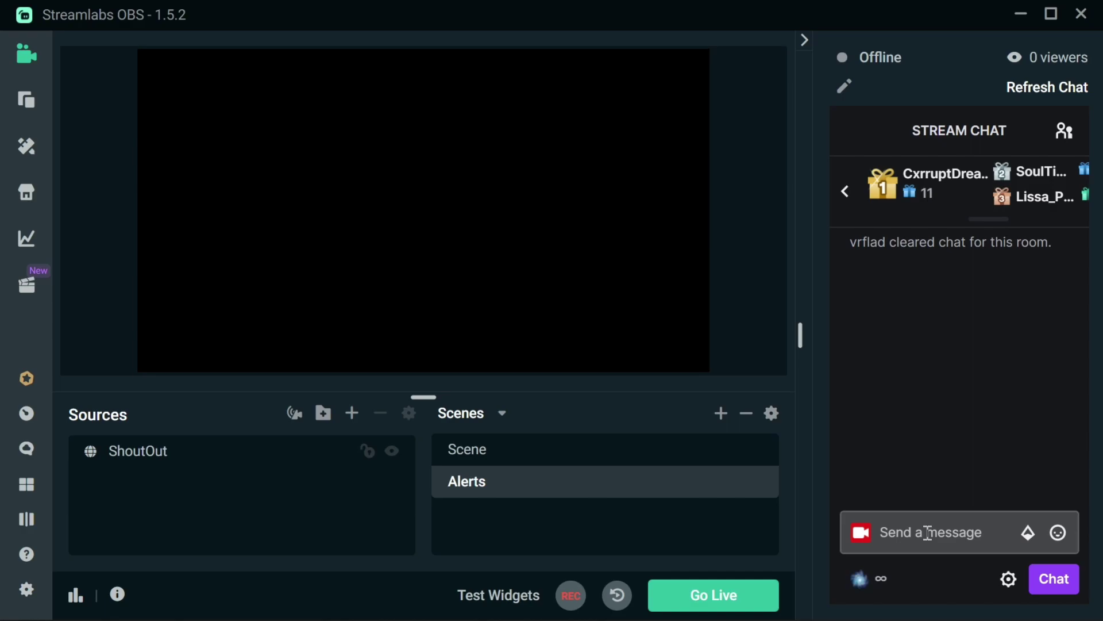
pyautogui.click(927, 533)
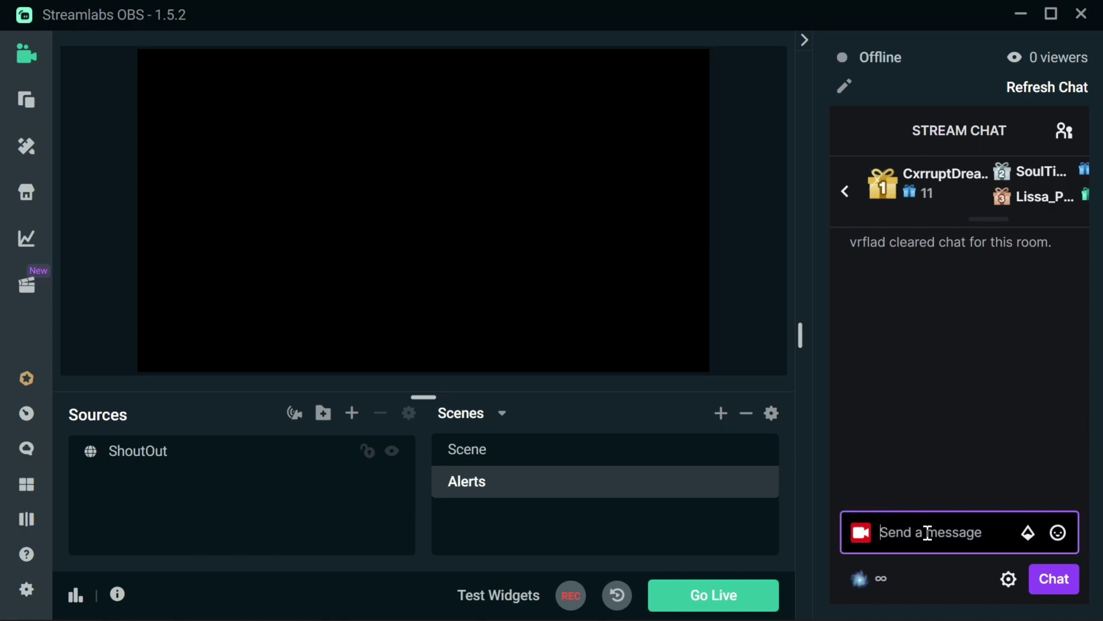
pyautogui.write('!vso')
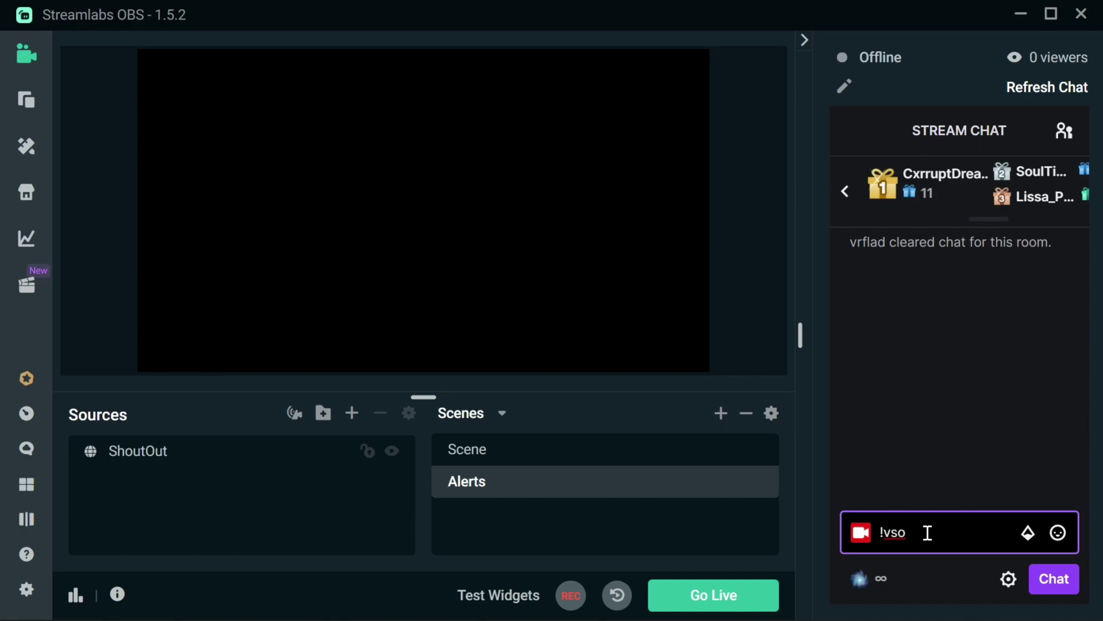
pyautogui.write(' vrflad')
pyautogui.press('Return')
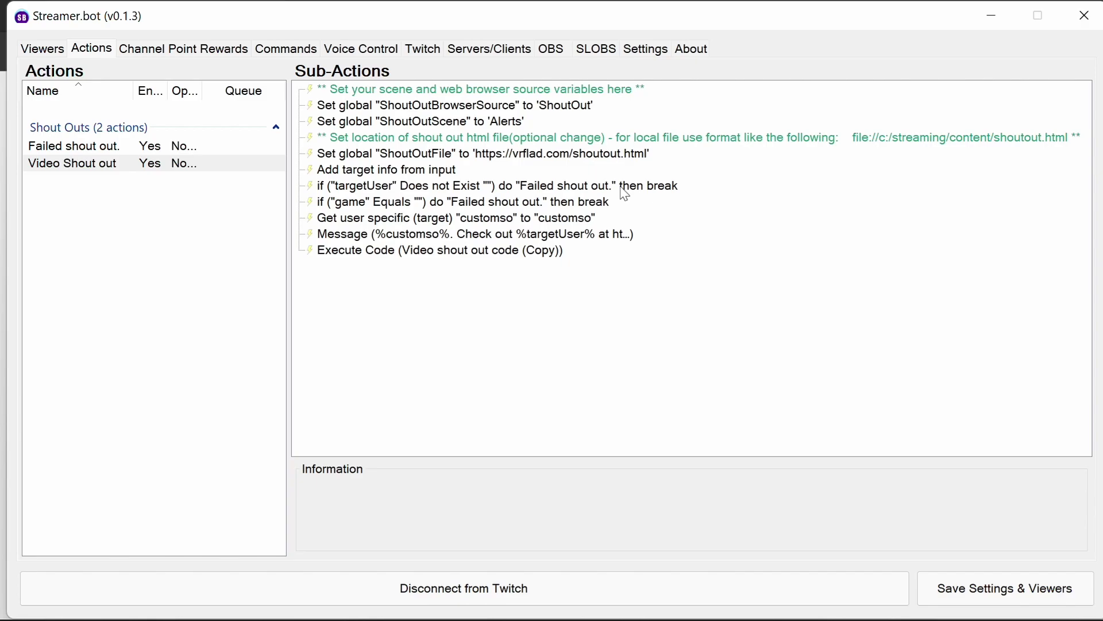
pyautogui.doubleClick(538, 156)
pyautogui.moveTo(683, 349); pyautogui.dragTo(509, 351)
pyautogui.rightClick(536, 348)
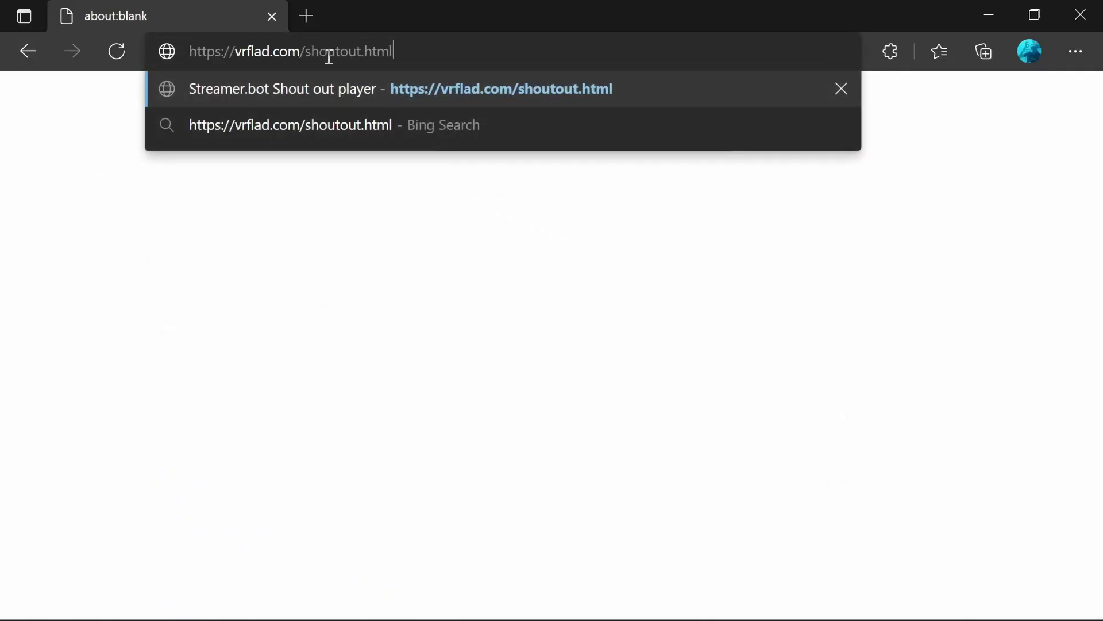
pyautogui.press('Return')
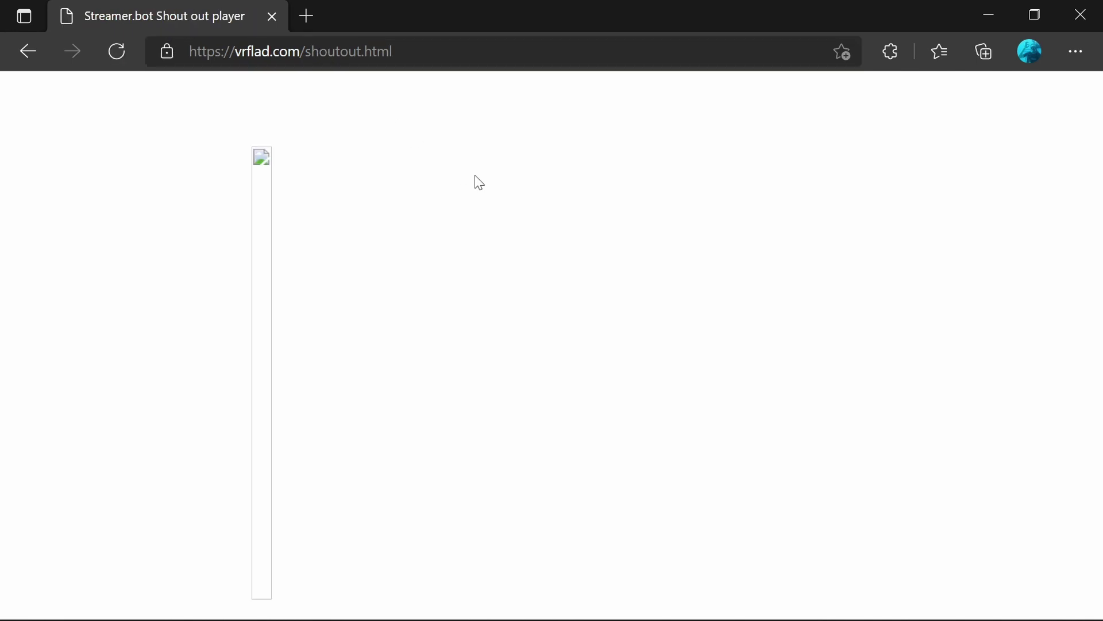
# - Save the shout-out player web page as Streamer.bot Shout out player.html in the streamstuff folder
pyautogui.rightClick(453, 151)
pyautogui.click(509, 202)
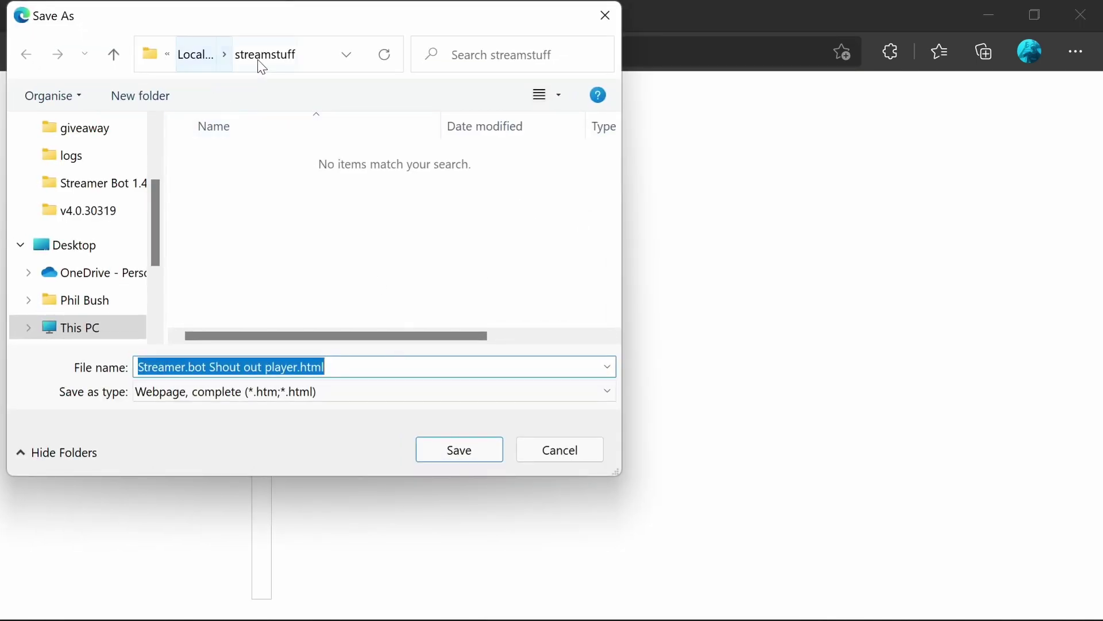
pyautogui.click(472, 453)
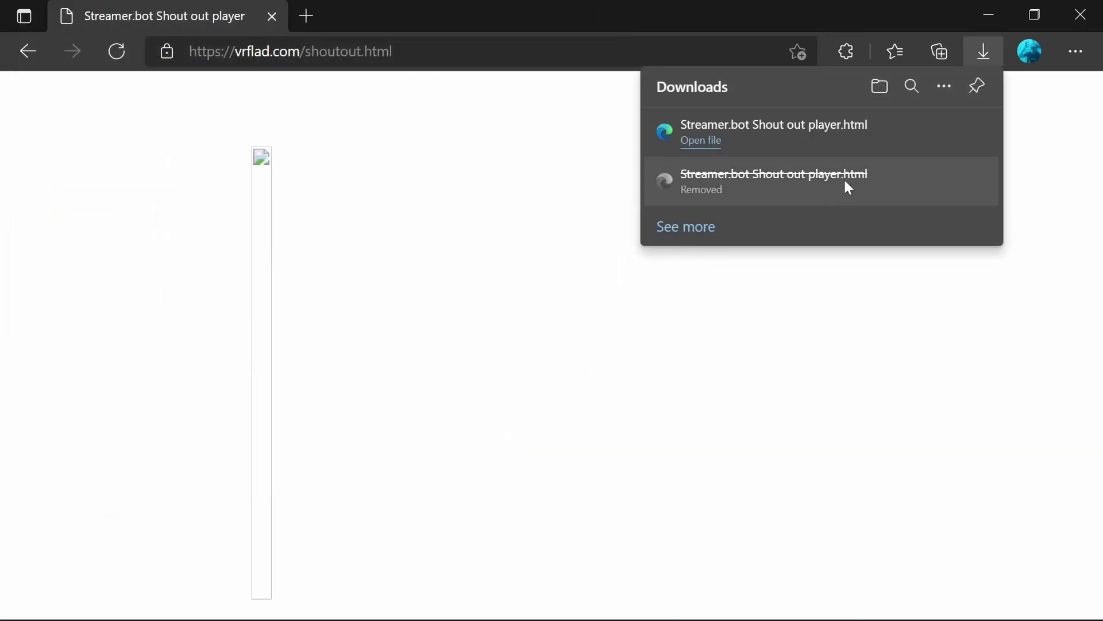
# - Open the saved Streamer.bot Shout out player.html from its folder in the browser and copy its local file address
pyautogui.click(914, 132)
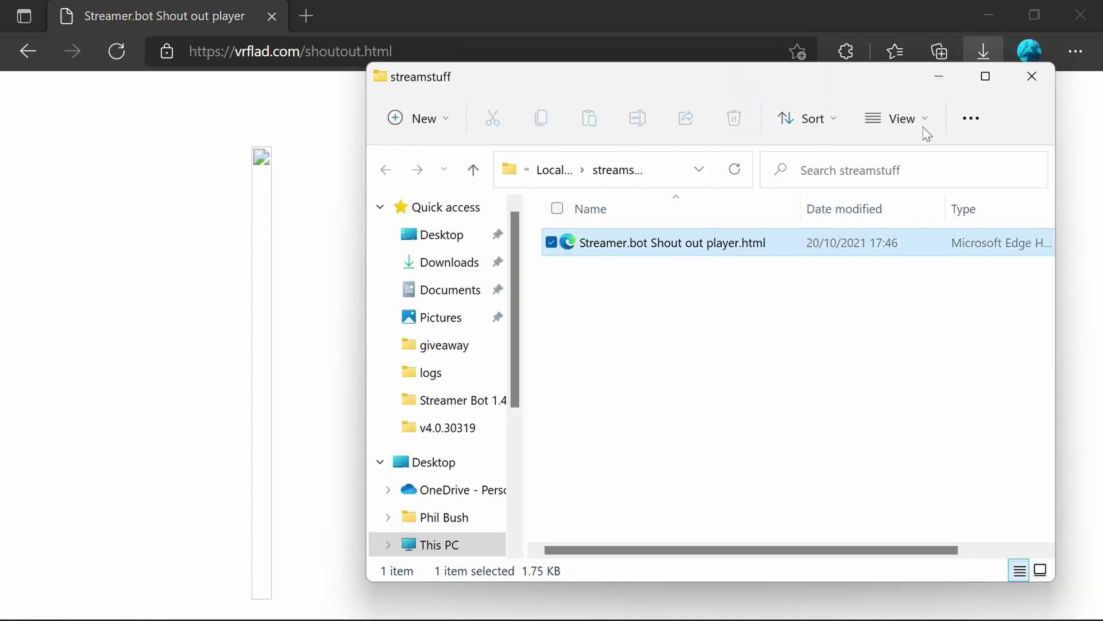
pyautogui.doubleClick(708, 244)
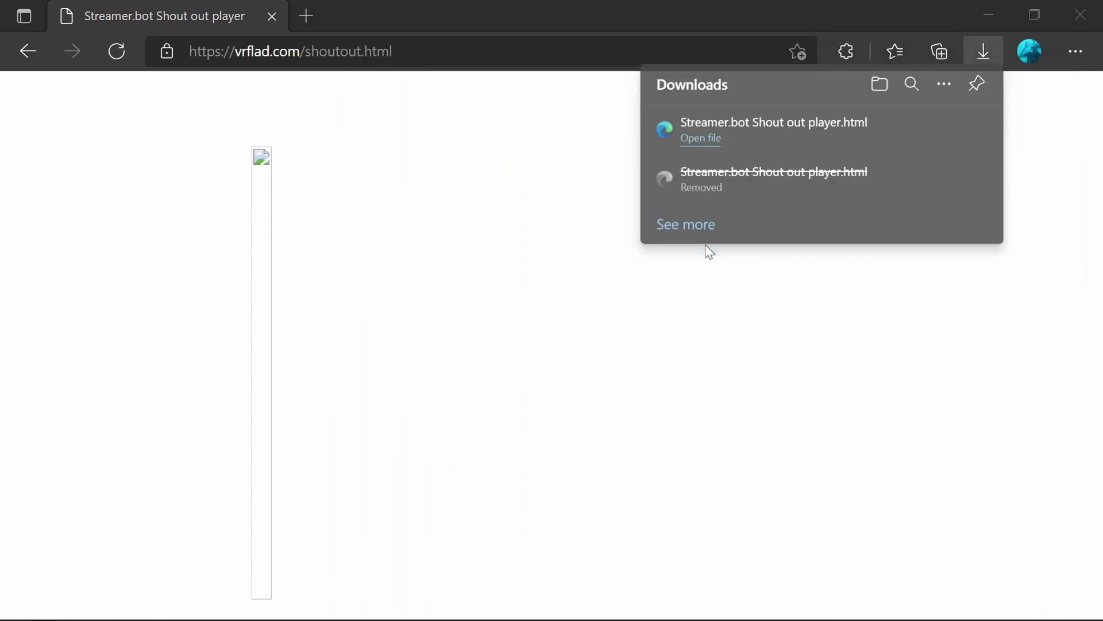
pyautogui.click(429, 53)
pyautogui.rightClick(427, 53)
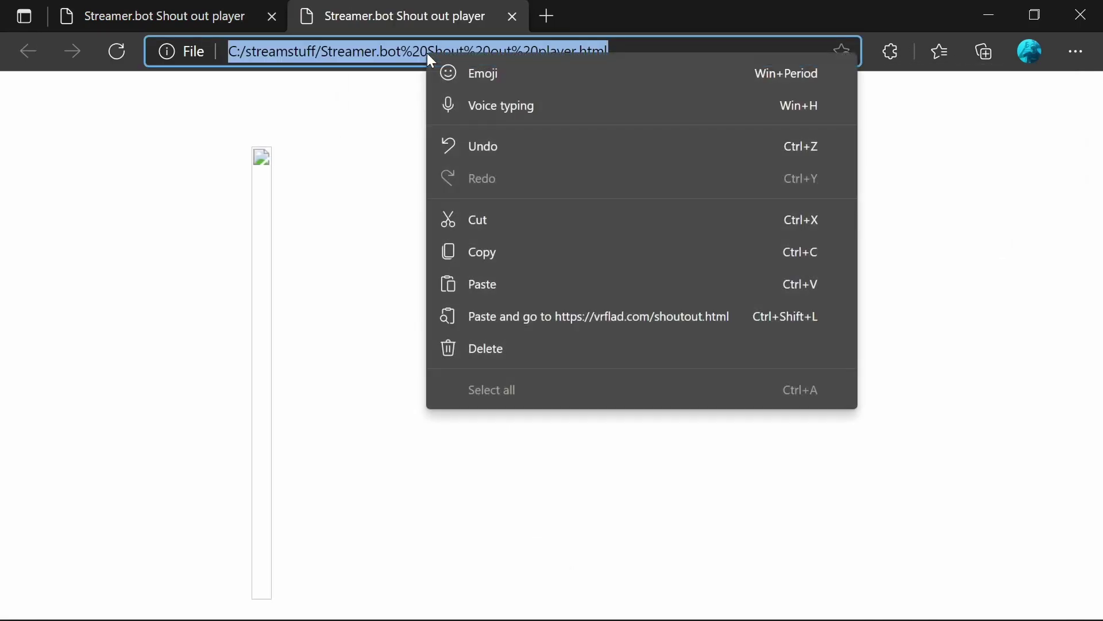
pyautogui.click(504, 258)
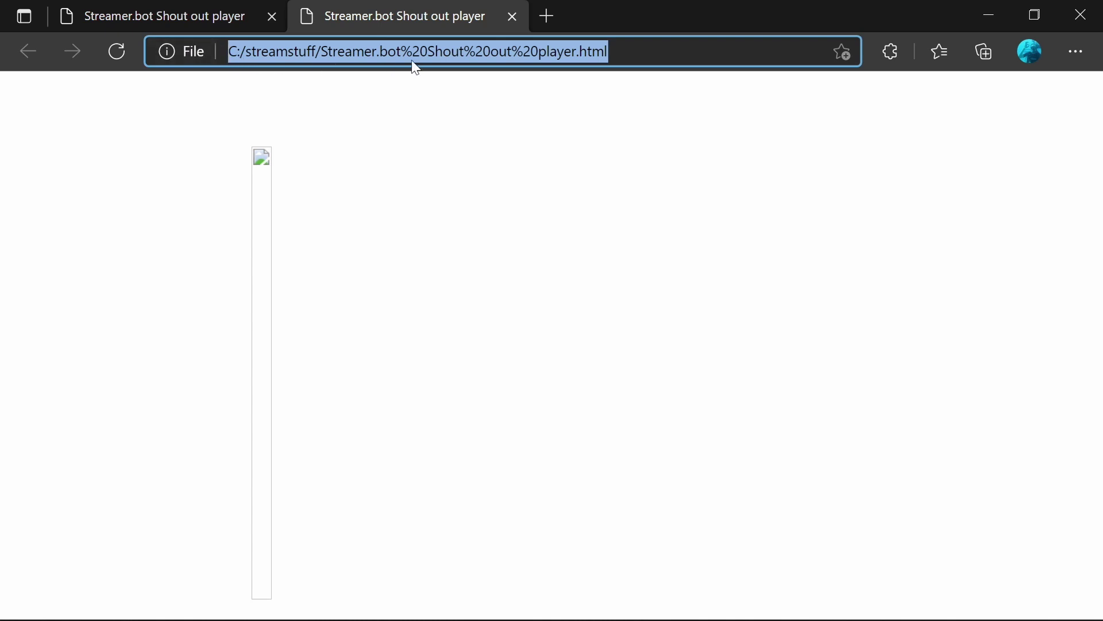
# - Back in Streamer.bot, set the ShoutOutFile global variable's value to the copied address of the local Streamer.bot Shout out player.html
pyautogui.hotkey('alt', 'Tab')
pyautogui.hotkey('alt', 'Tab')
pyautogui.hotkey('alt', 'Tab')
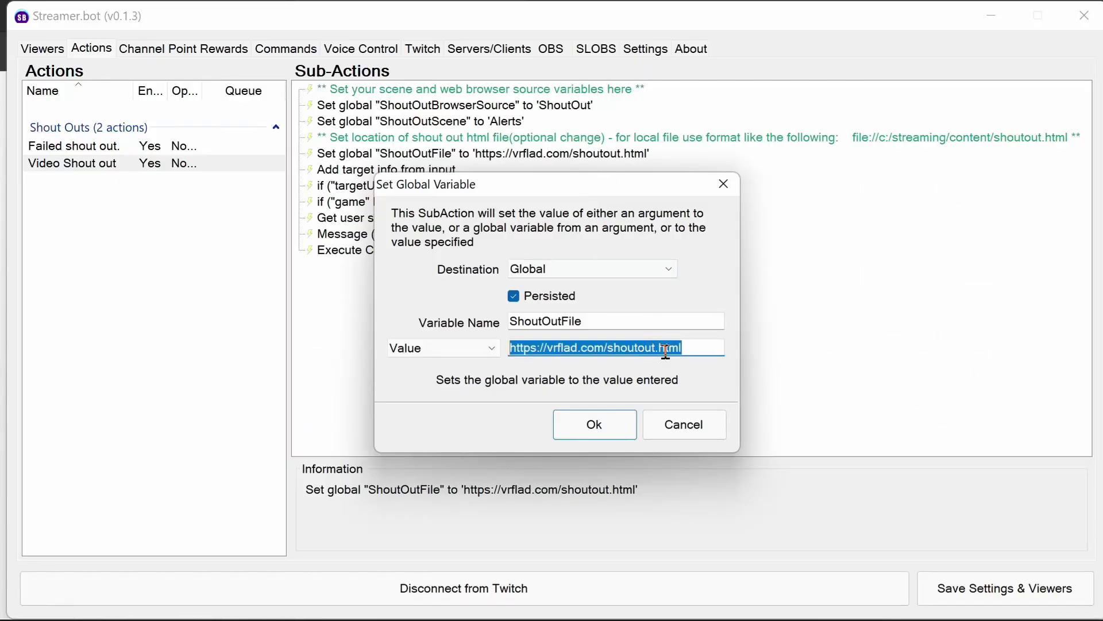
pyautogui.hotkey('ctrl', 'v')
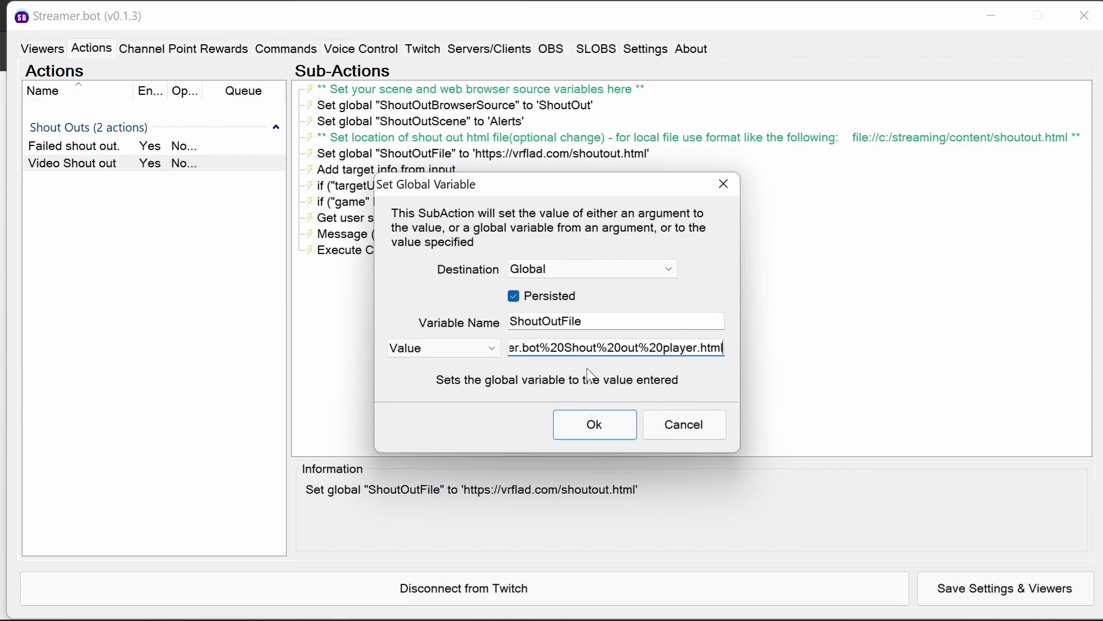
pyautogui.click(607, 430)
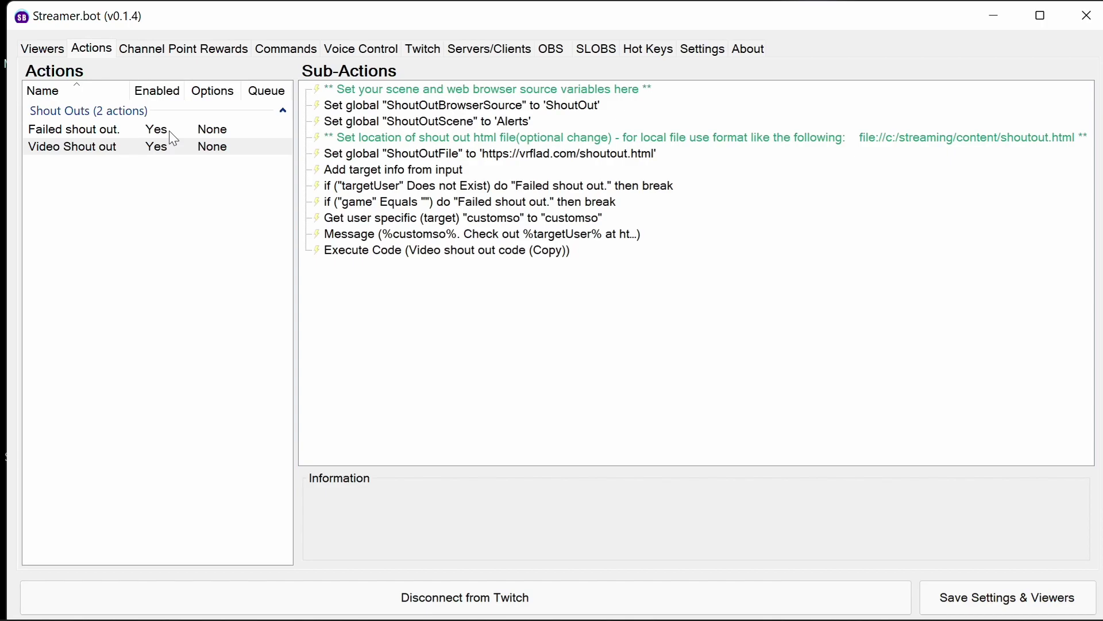
# - Inspect the message sub-action of the Failed shout out. action and close it without changes
pyautogui.click(169, 131)
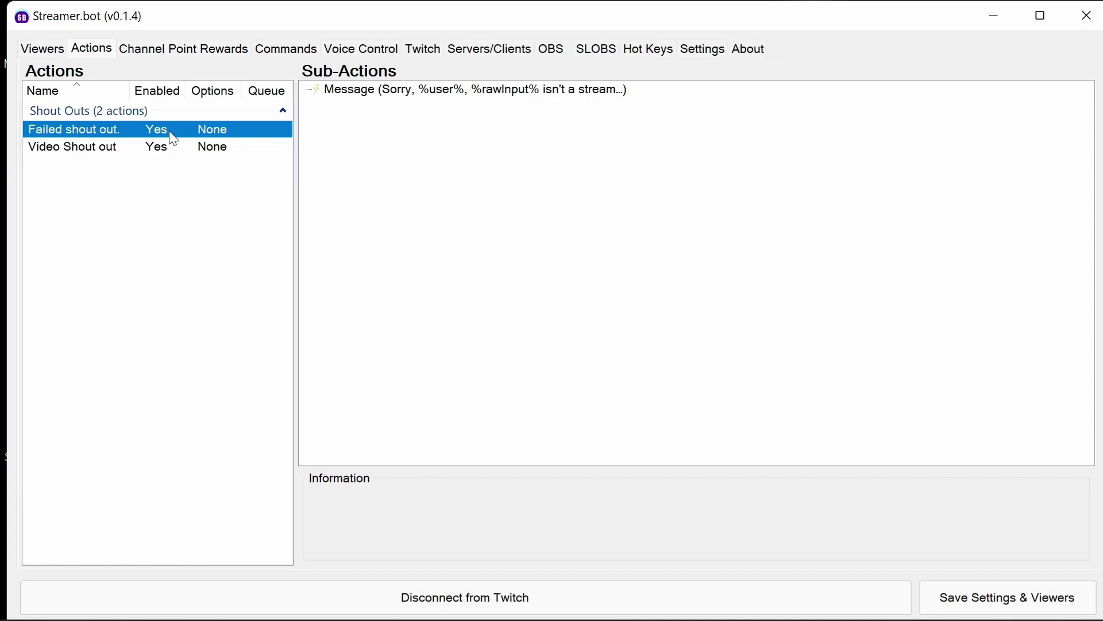
pyautogui.click(363, 93)
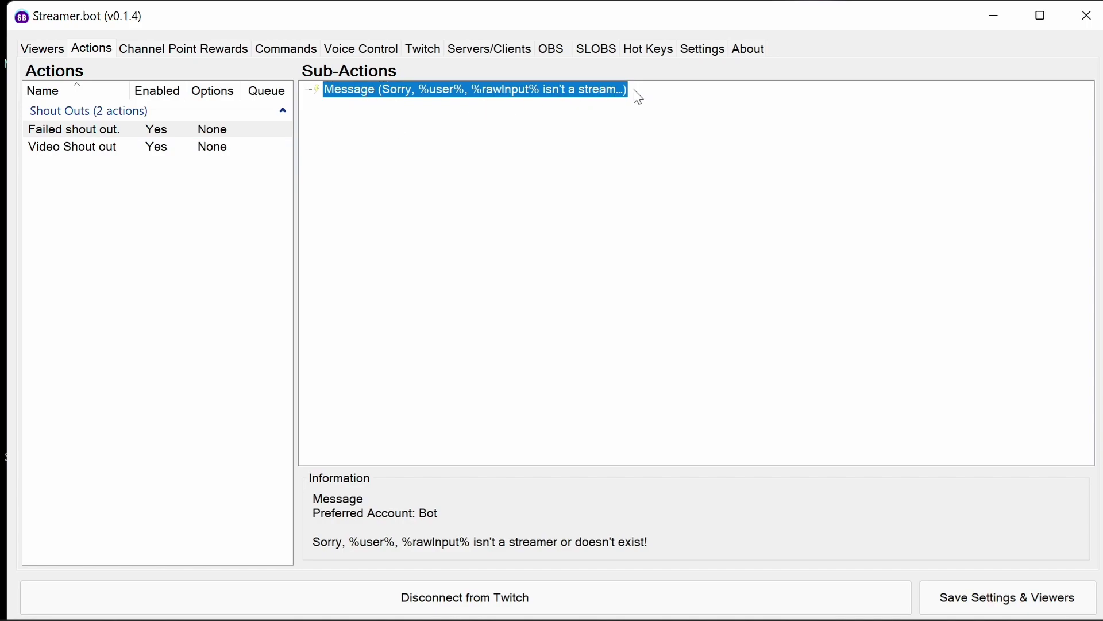
pyautogui.doubleClick(438, 92)
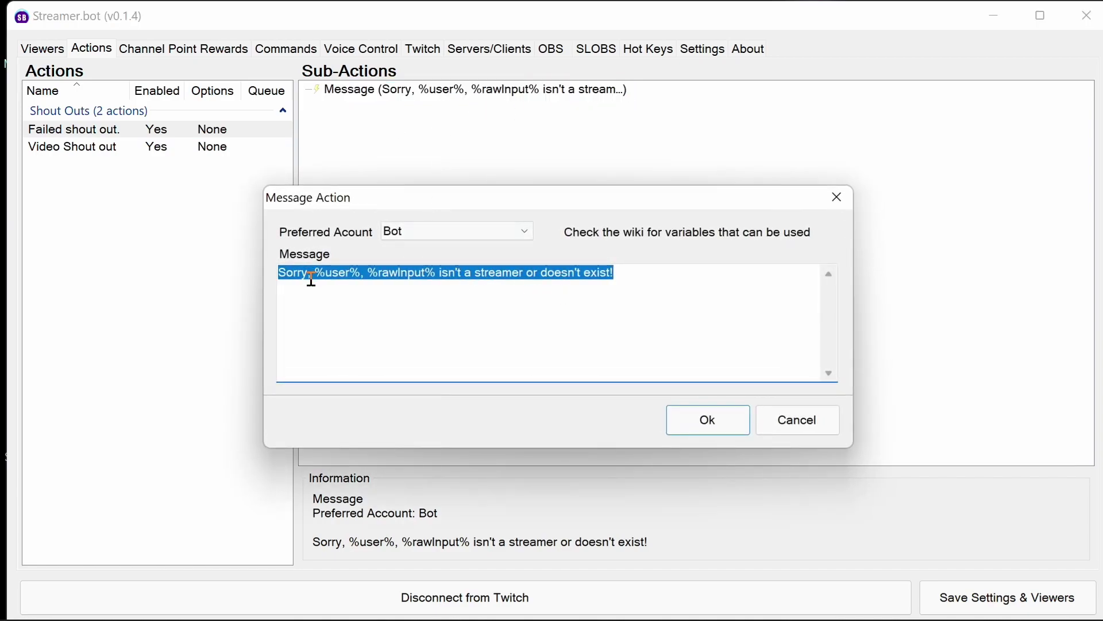
pyautogui.click(793, 428)
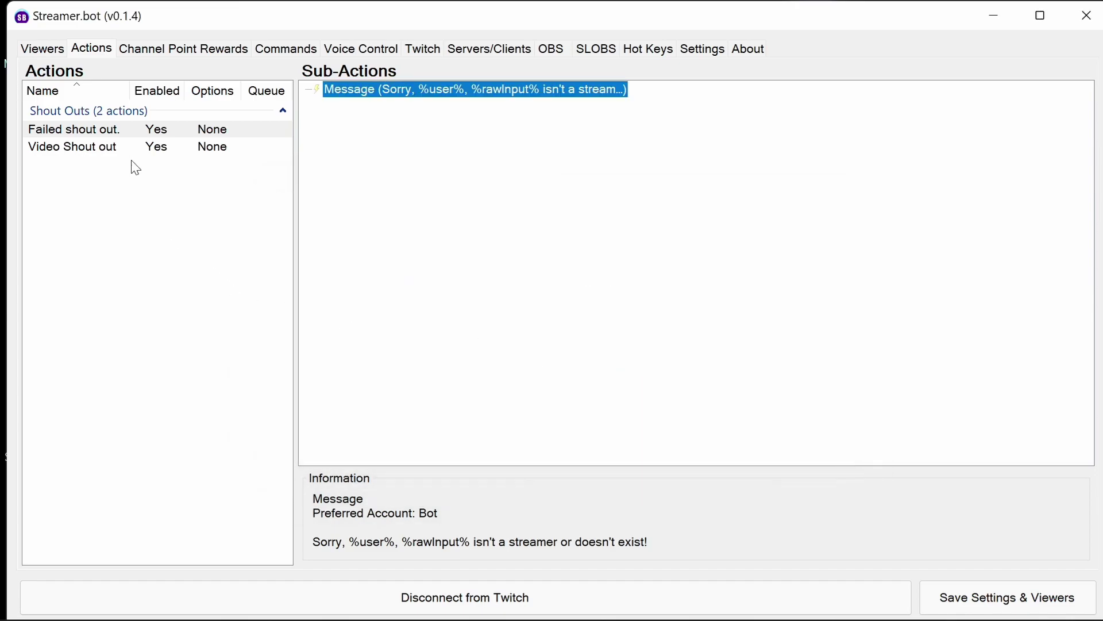
# - Review the ShoutOutBrowserSource, ShoutOutScene and ShoutOutFile global variable sub-actions in the Video Shout out action
pyautogui.click(129, 151)
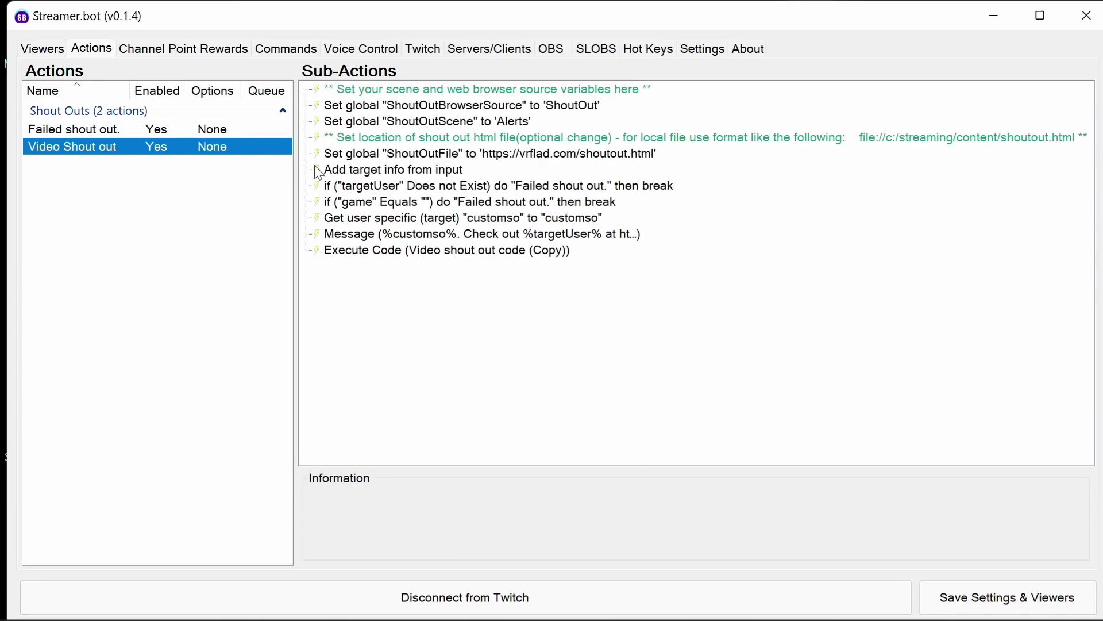
pyautogui.click(482, 106)
pyautogui.doubleClick(481, 105)
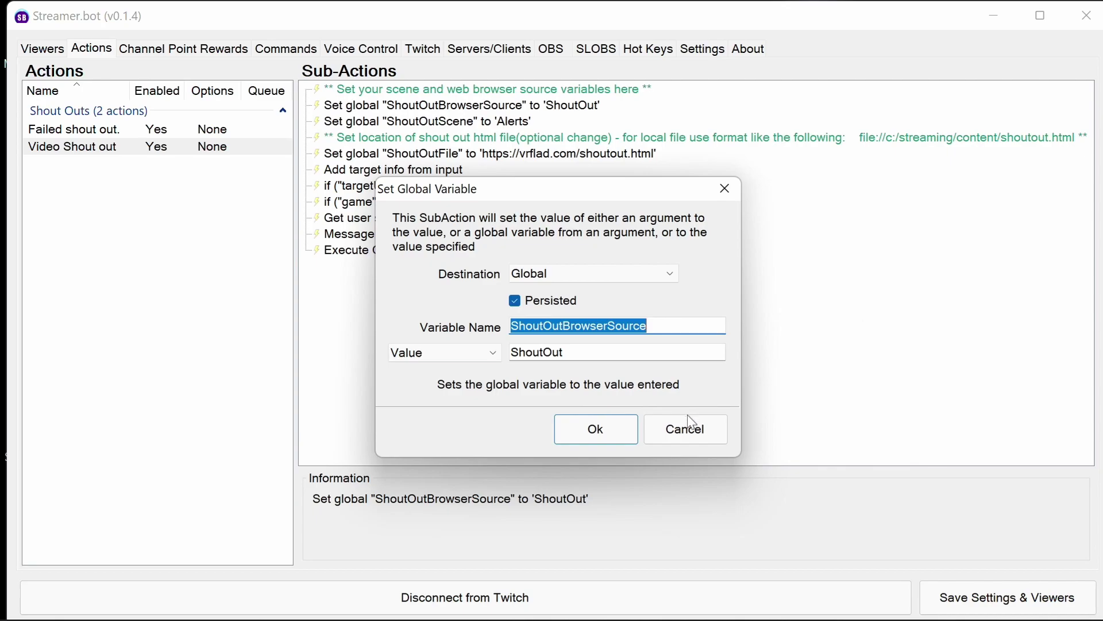
pyautogui.click(630, 436)
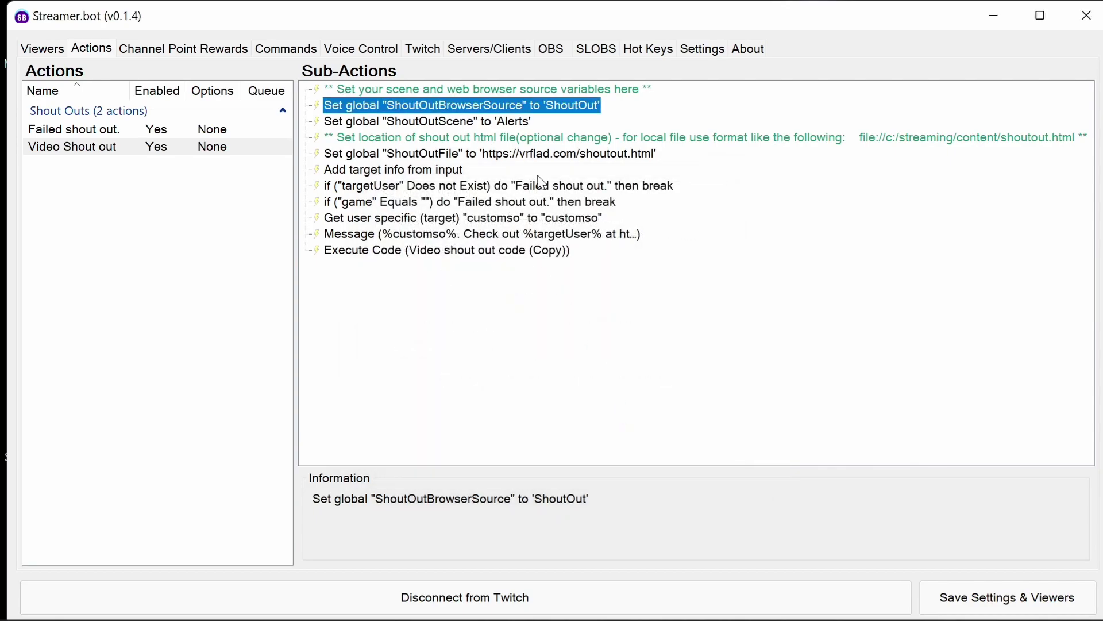
pyautogui.click(502, 123)
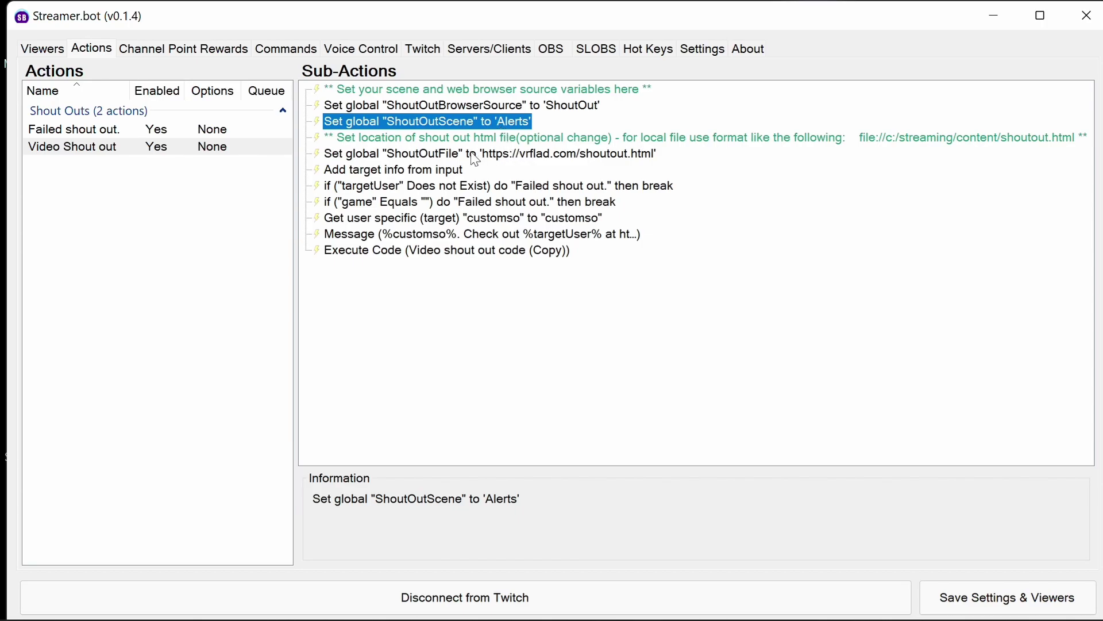
pyautogui.click(504, 155)
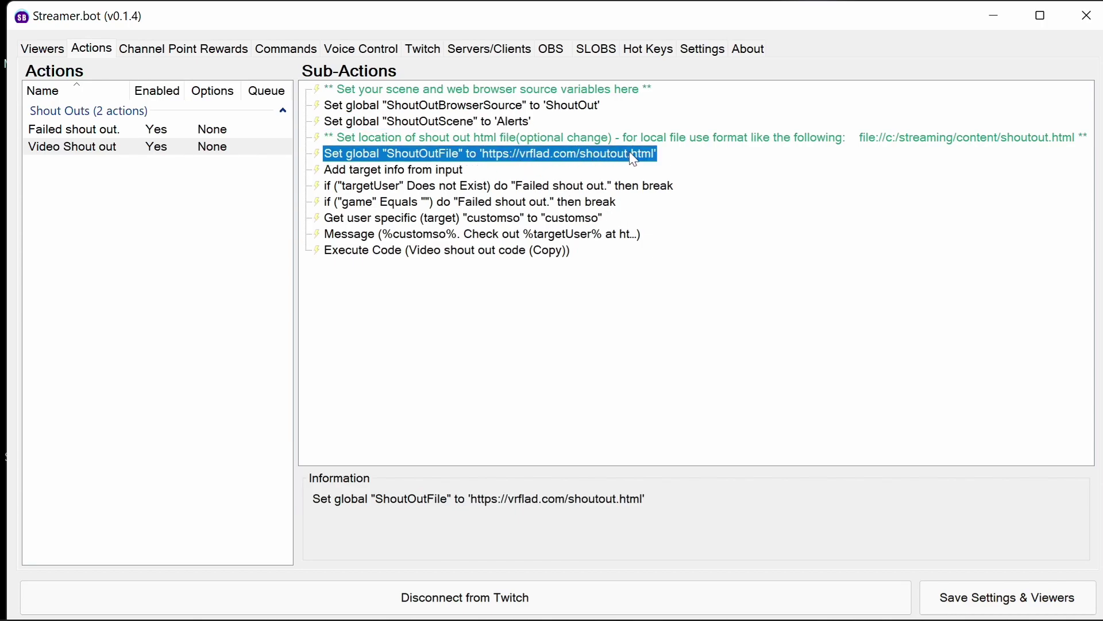
# - Review the Video Shout out sub-actions for adding target info, checking targetUser and game, and getting the customso user variable
pyautogui.click(410, 168)
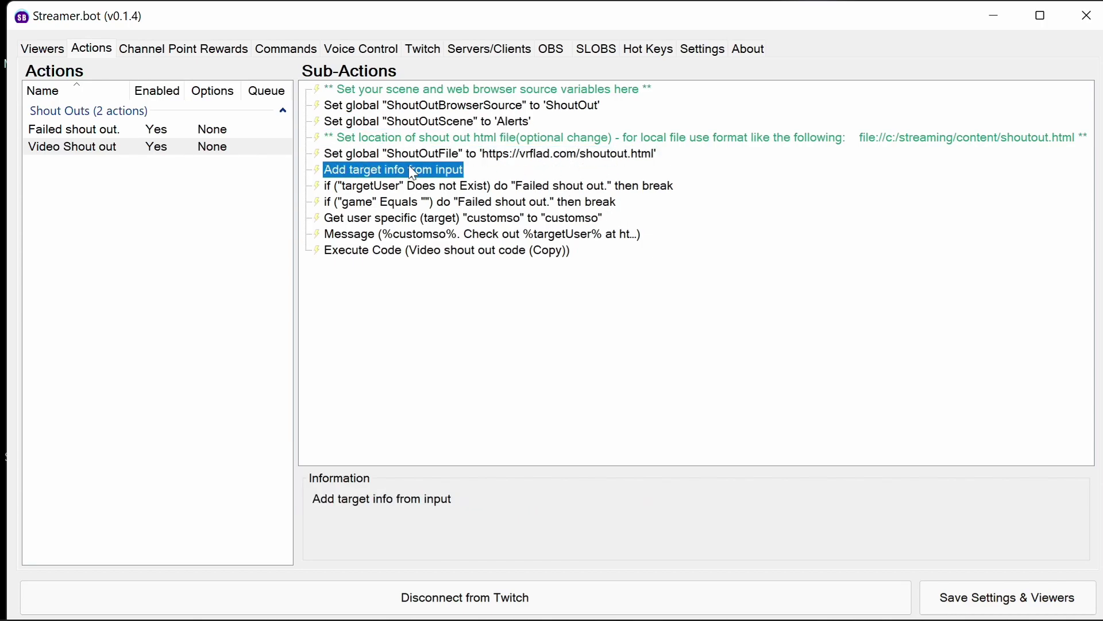
pyautogui.click(554, 191)
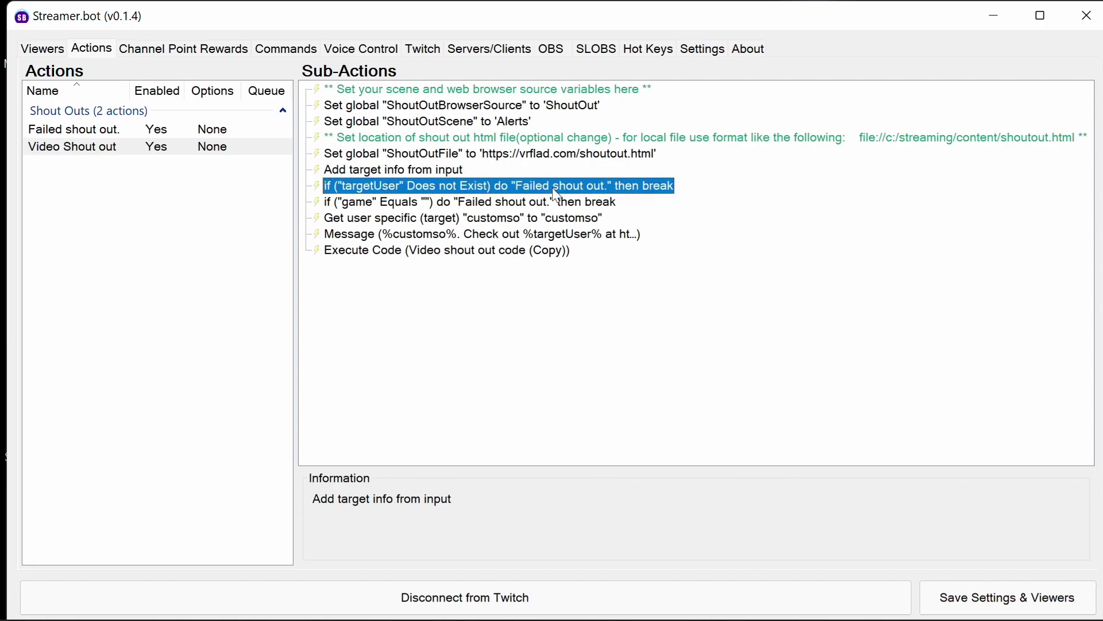
pyautogui.press('Down')
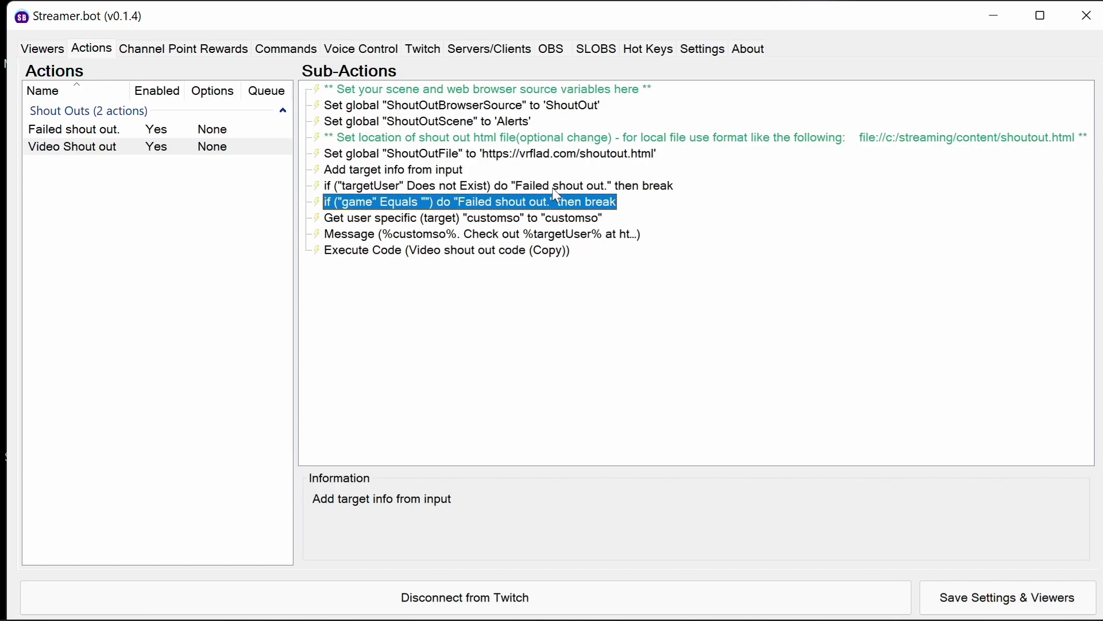
pyautogui.press('Down')
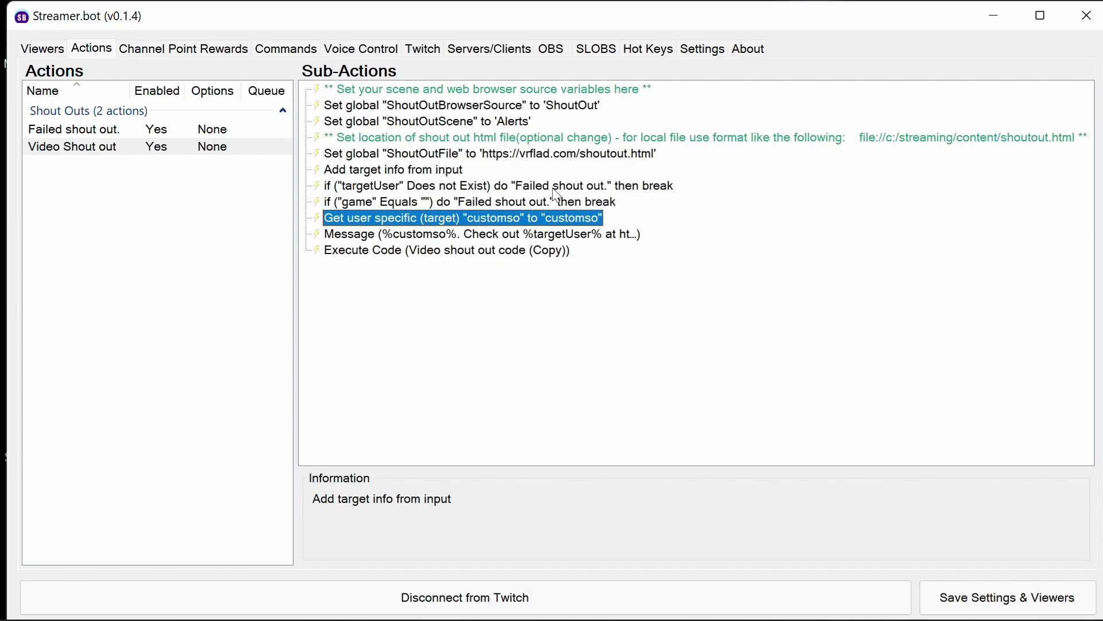
pyautogui.press('Down')
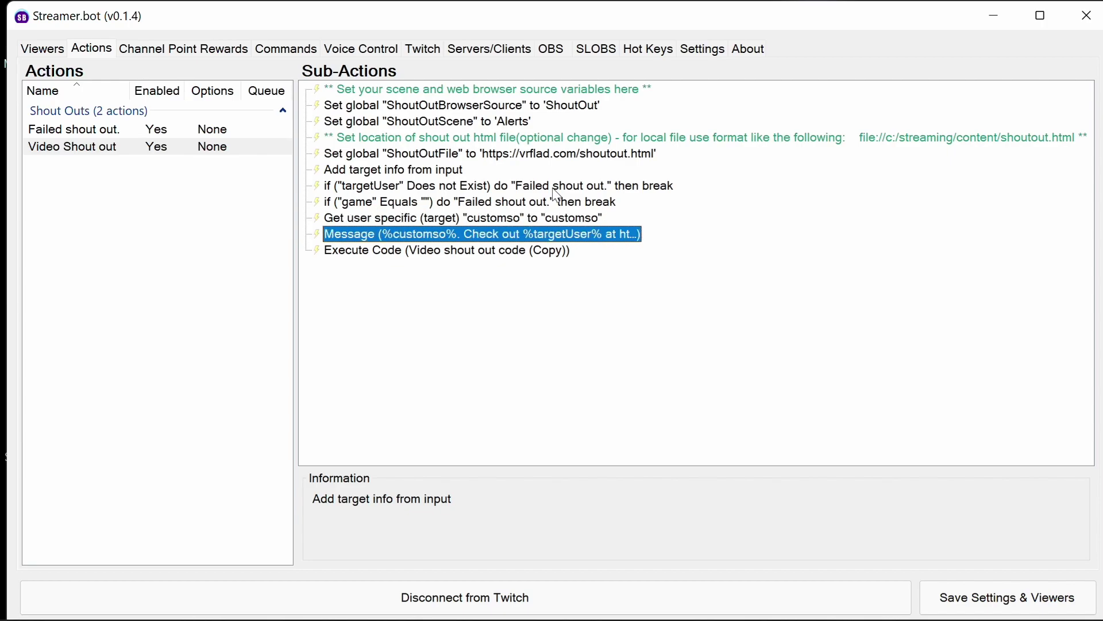
# - Examine the customso, targetUser, Twitch link and game variables in the Video Shout out chat message, leaving the message unchanged
pyautogui.doubleClick(566, 234)
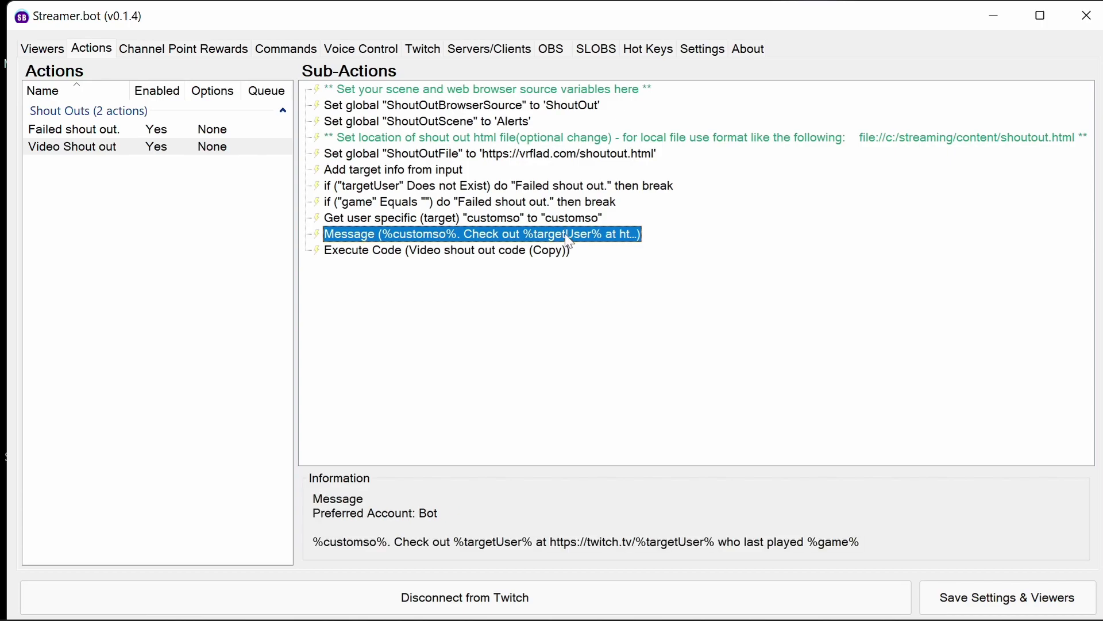
pyautogui.click(361, 280)
pyautogui.moveTo(354, 274); pyautogui.dragTo(279, 274)
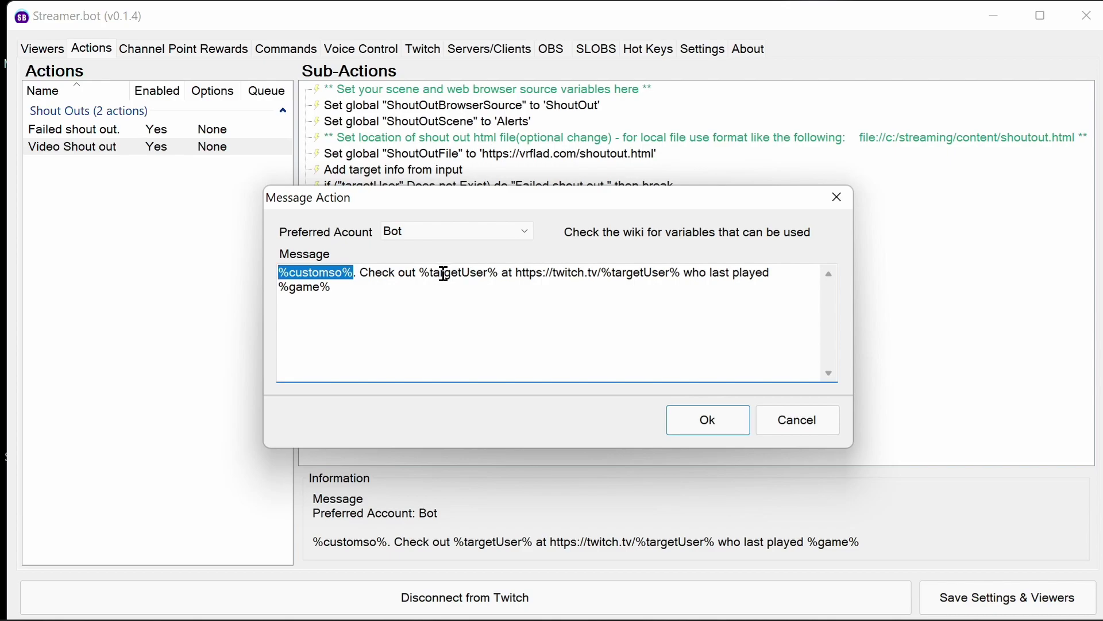
pyautogui.moveTo(422, 273); pyautogui.dragTo(501, 274)
pyautogui.moveTo(681, 273); pyautogui.dragTo(517, 277)
pyautogui.click(604, 284)
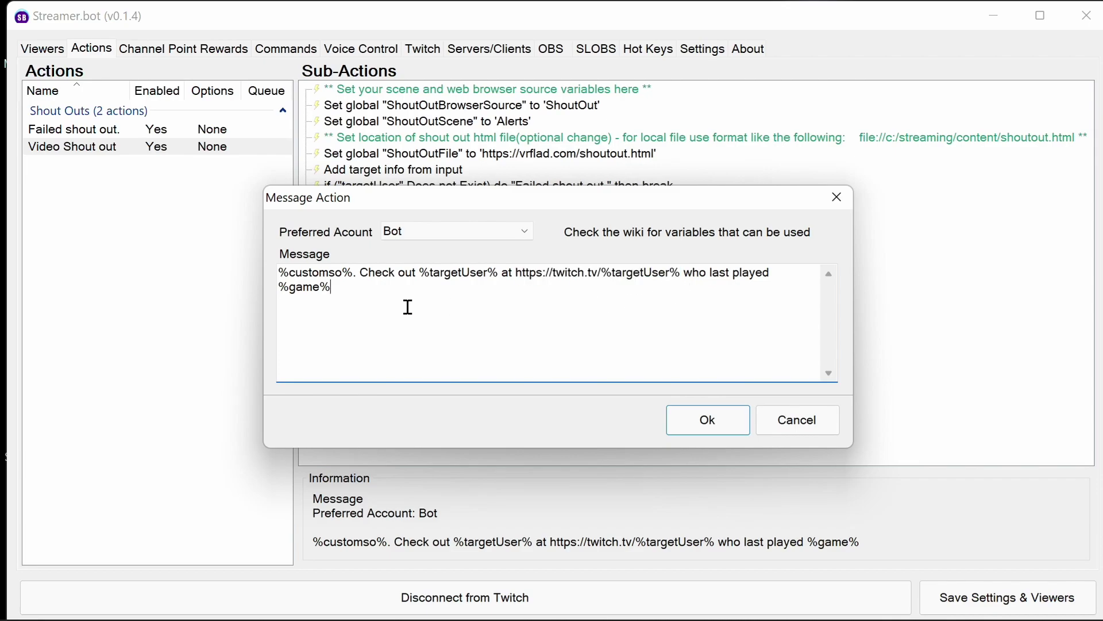
pyautogui.moveTo(333, 288); pyautogui.dragTo(281, 293)
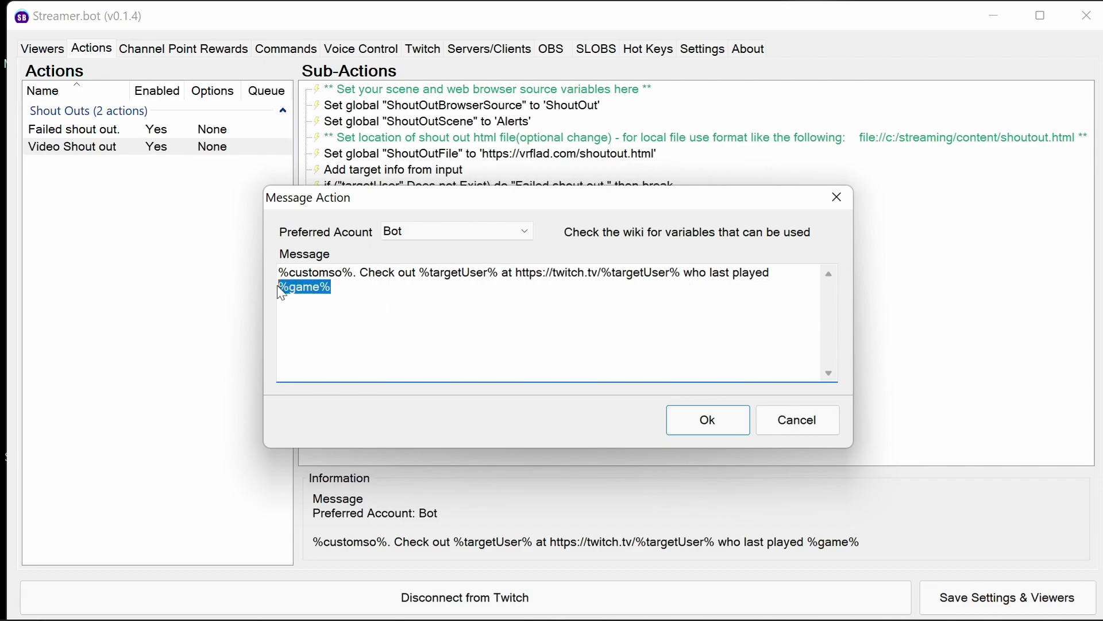
pyautogui.click(796, 420)
# - Open the Video shout out code sub-action and examine how it reads the scene, source, videoplayerfile and targetUser values
pyautogui.click(431, 256)
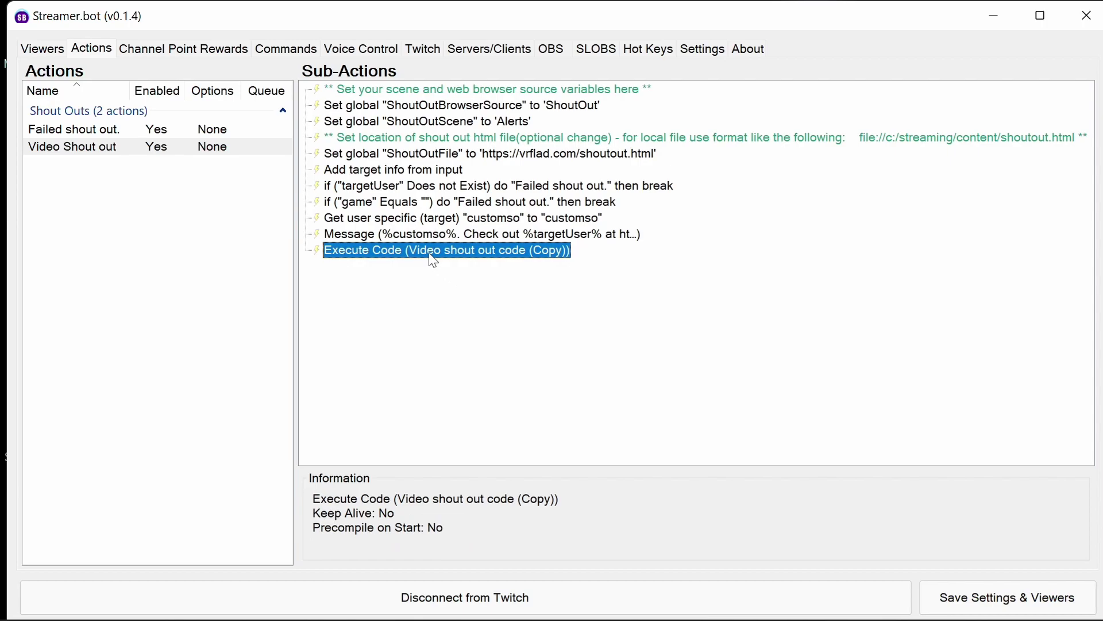
pyautogui.doubleClick(430, 255)
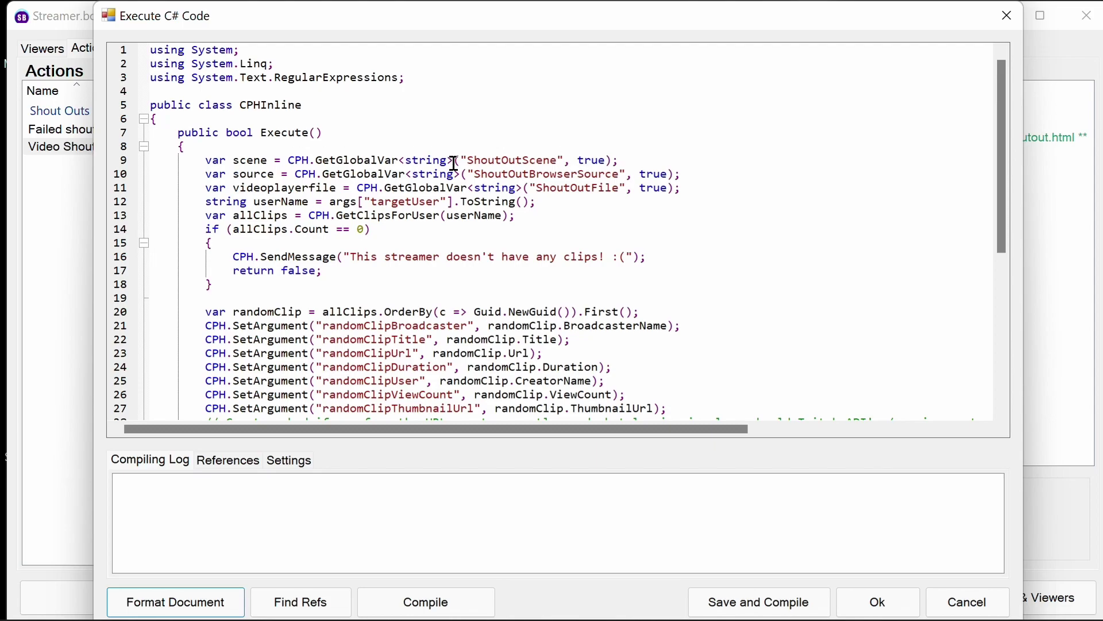
pyautogui.moveTo(317, 160); pyautogui.dragTo(395, 159)
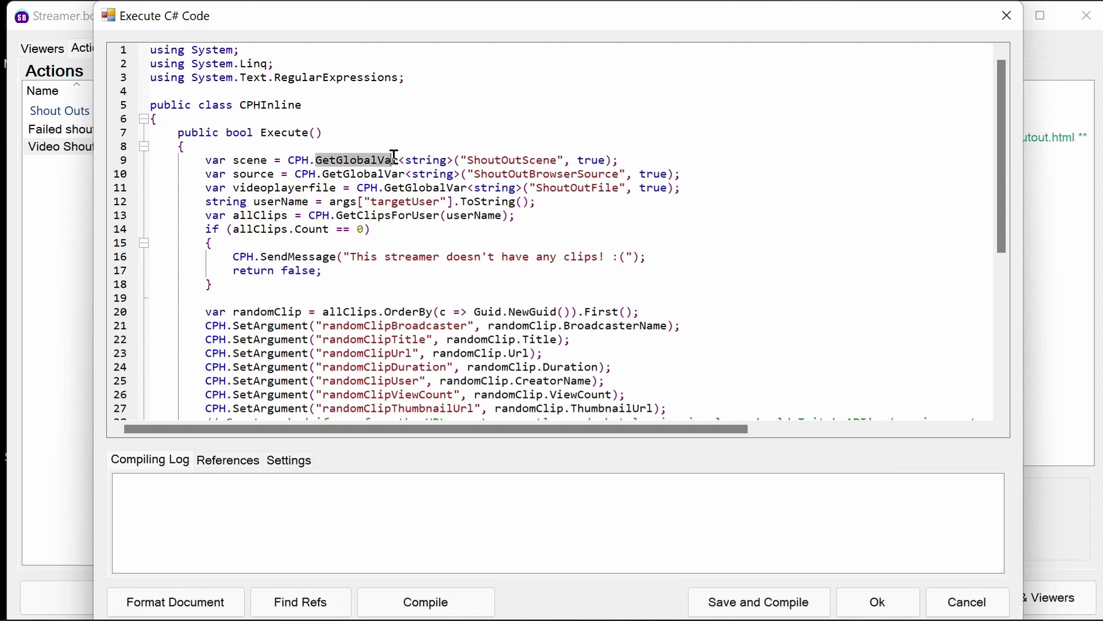
pyautogui.doubleClick(523, 160)
pyautogui.click(558, 179)
pyautogui.doubleClick(558, 179)
pyautogui.click(257, 160)
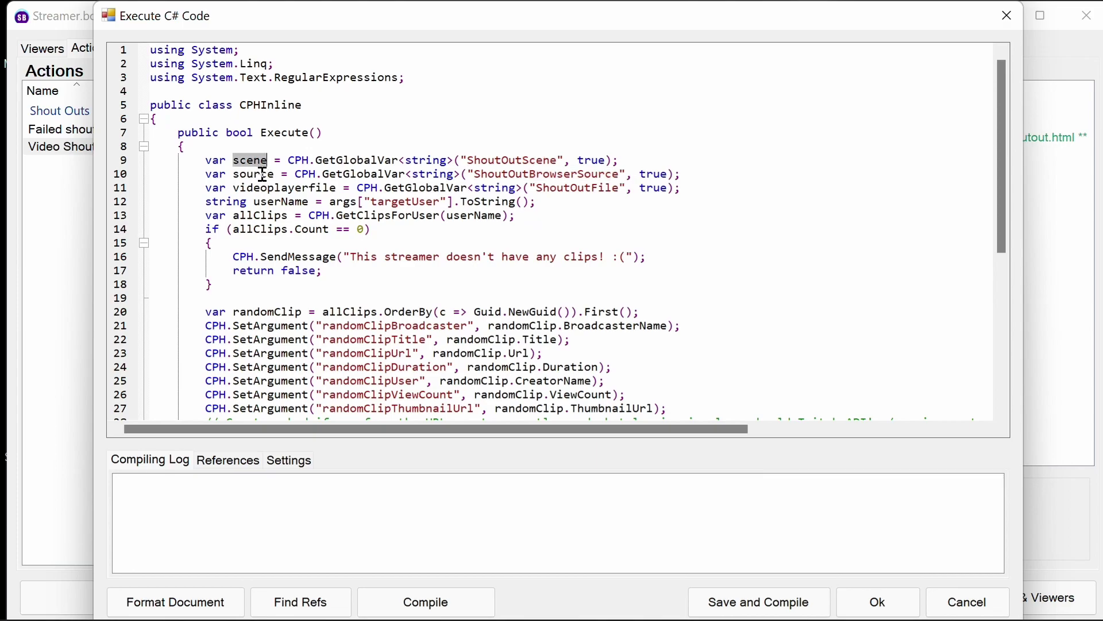
pyautogui.doubleClick(263, 176)
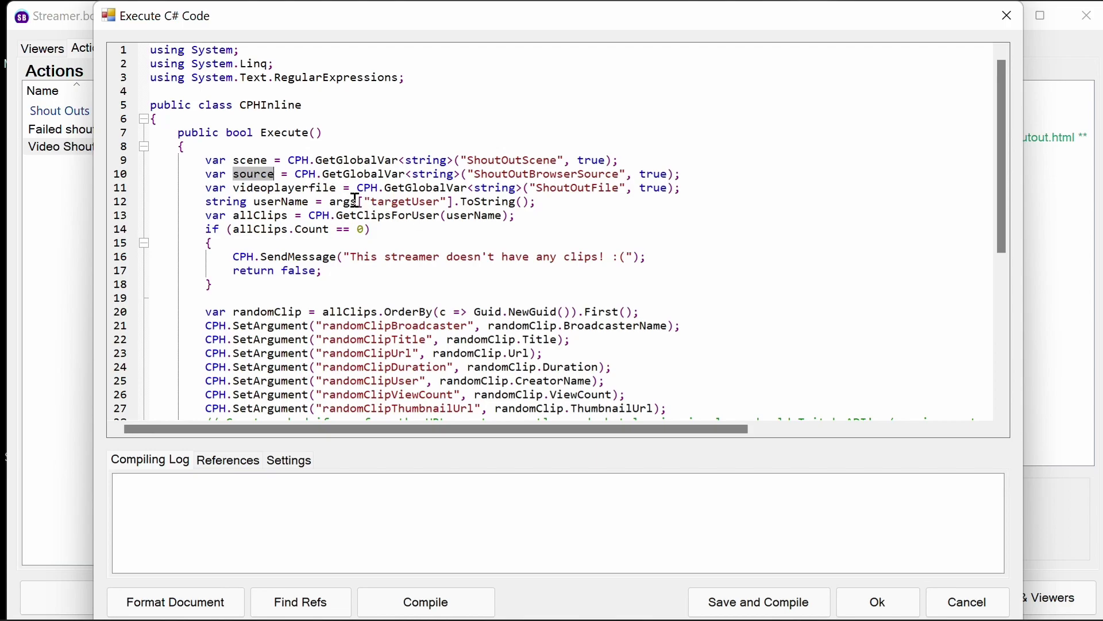
pyautogui.doubleClick(287, 189)
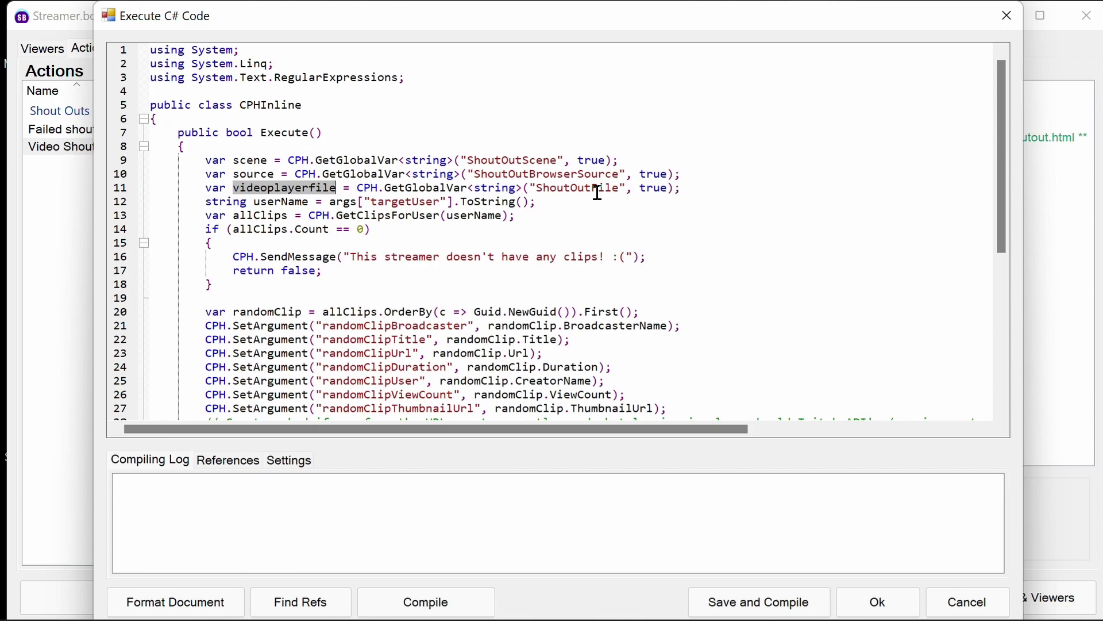
pyautogui.doubleClick(421, 202)
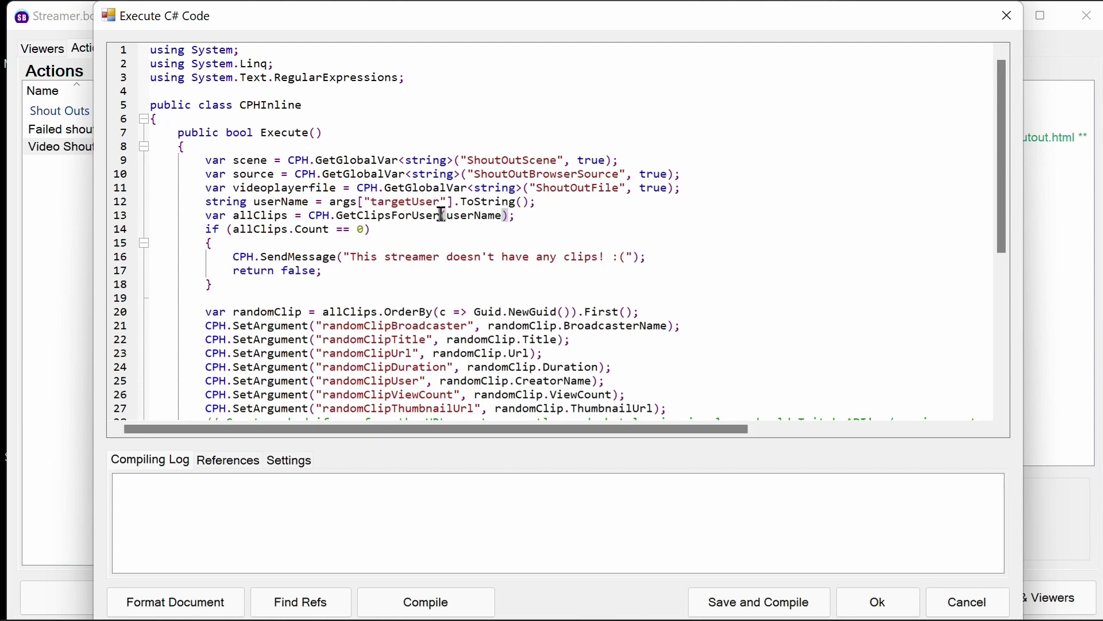
# - Examine the code's GetClipsForUser call and the block that handles a streamer without any clips
pyautogui.moveTo(441, 216); pyautogui.dragTo(310, 218)
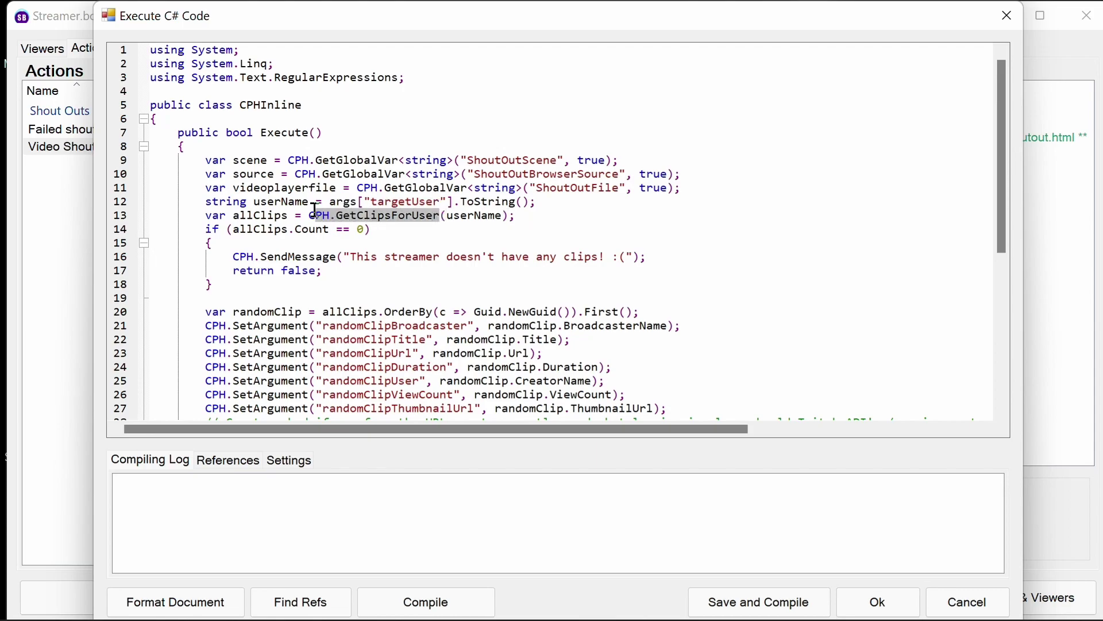
pyautogui.doubleClick(468, 216)
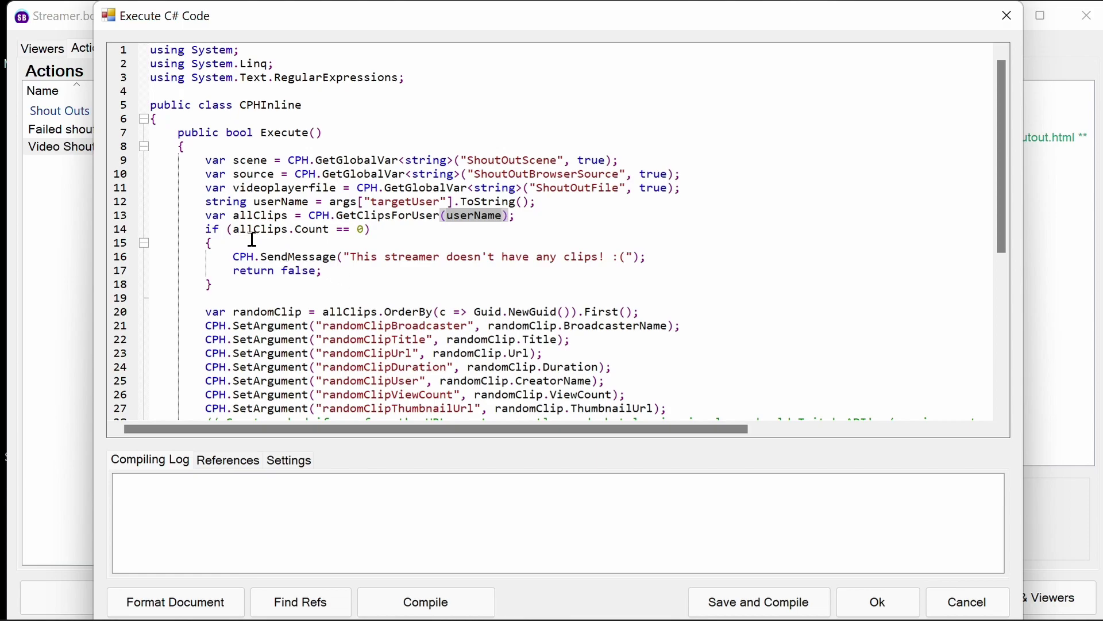
pyautogui.click(203, 226)
pyautogui.moveTo(203, 226); pyautogui.dragTo(329, 284)
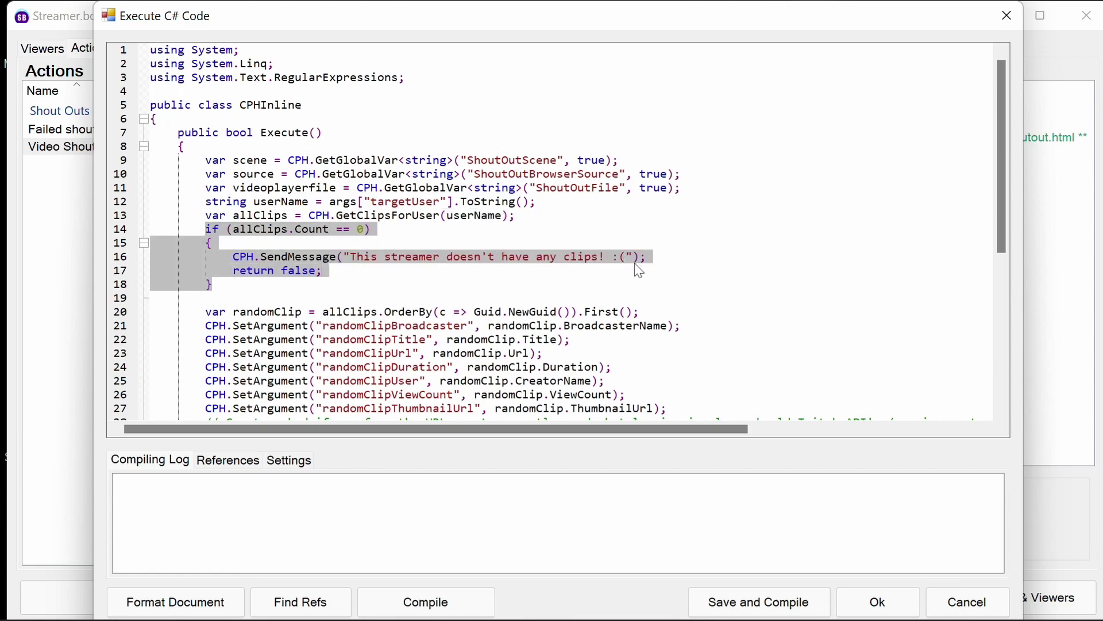
pyautogui.click(607, 271)
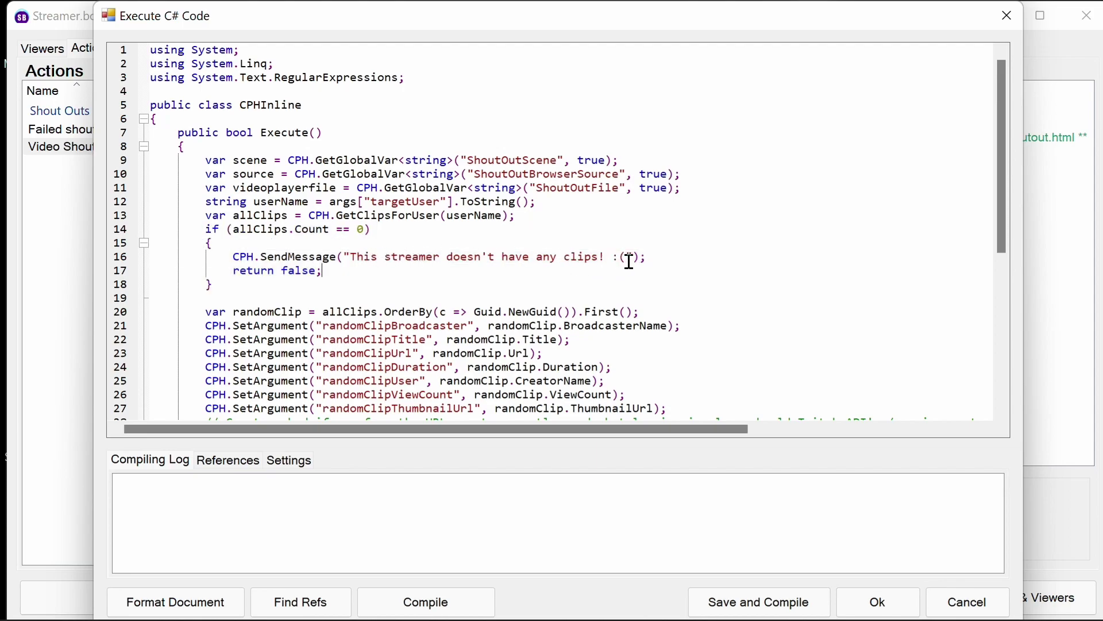
pyautogui.moveTo(323, 271); pyautogui.dragTo(220, 277)
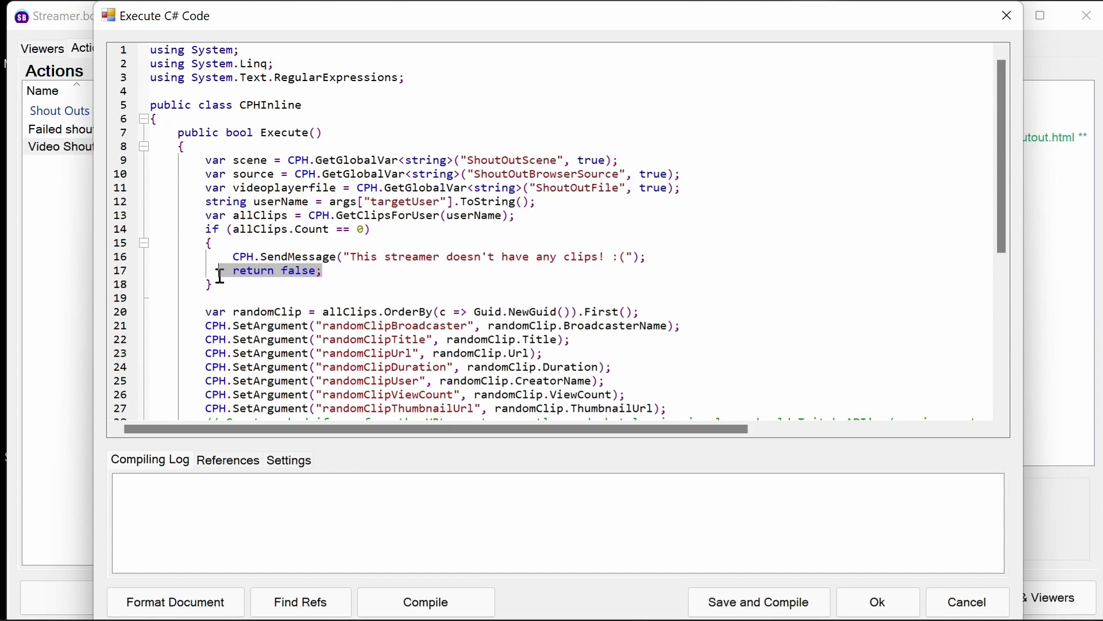
# - Examine the code that picks a random clip and the SetArgument lines from randomClipBroadcaster to randomClipThumbnailUrl
pyautogui.scroll(-2, 357, 276)
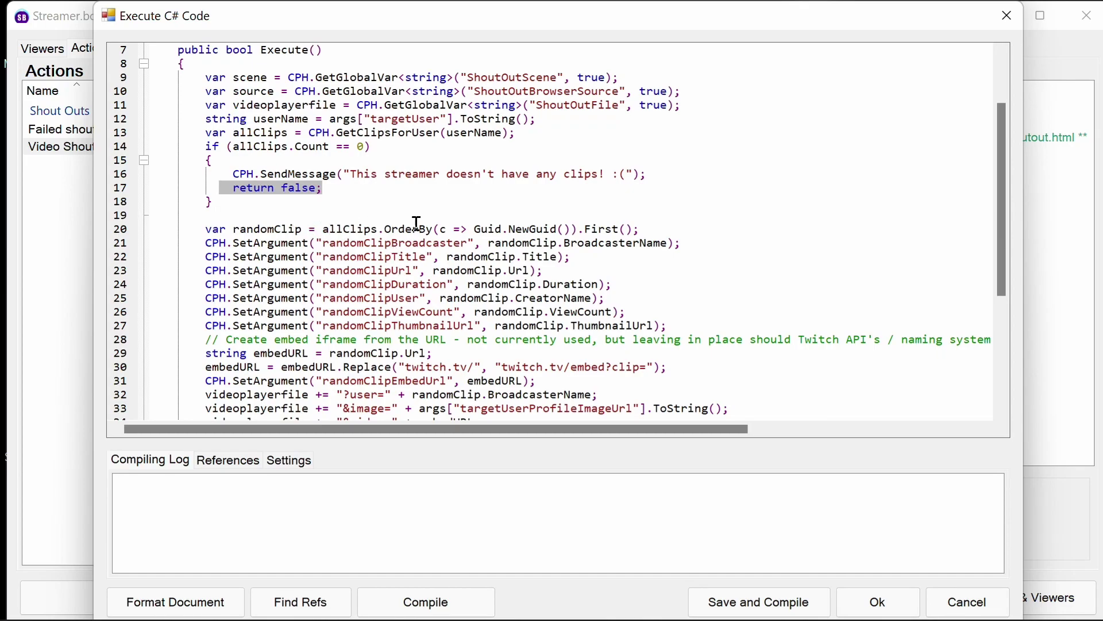
pyautogui.moveTo(650, 229); pyautogui.dragTo(344, 229)
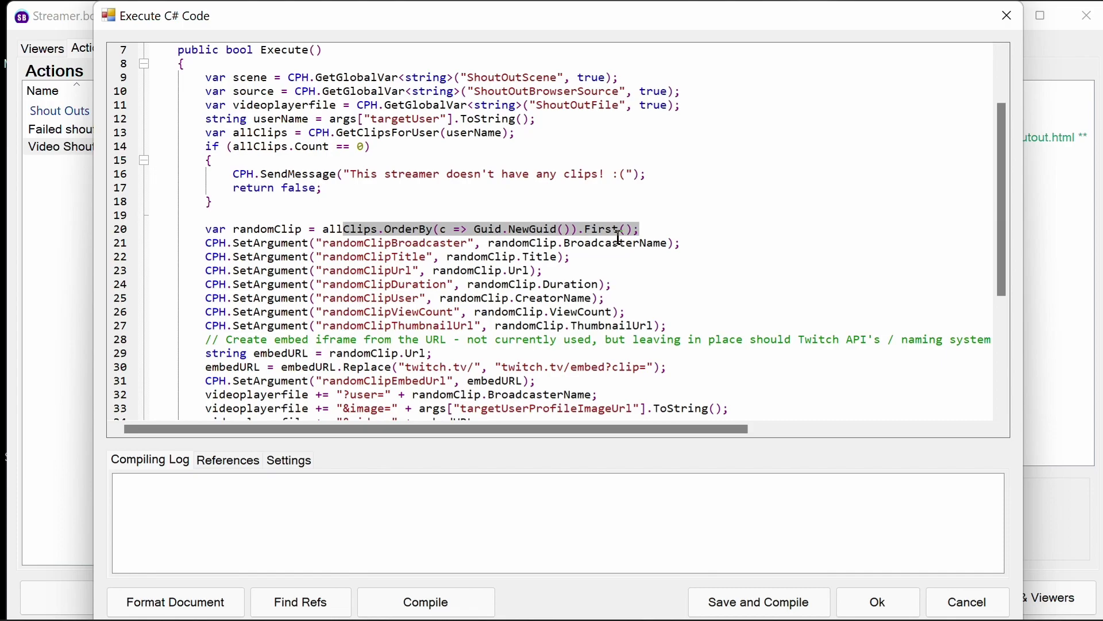
pyautogui.click(450, 252)
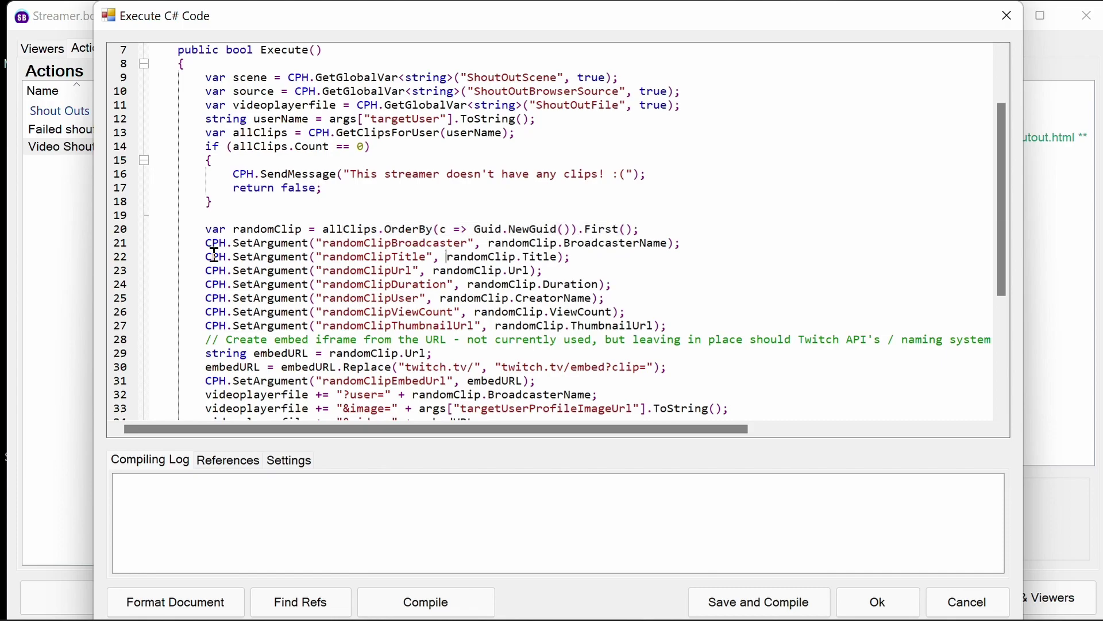
pyautogui.moveTo(206, 243); pyautogui.dragTo(662, 323)
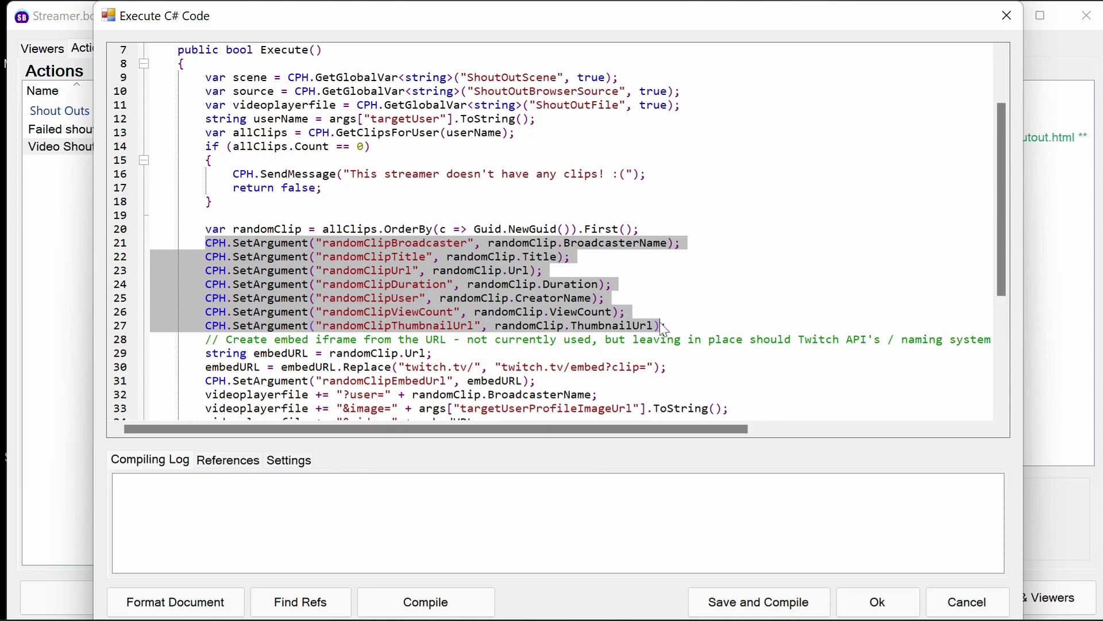
pyautogui.doubleClick(363, 241)
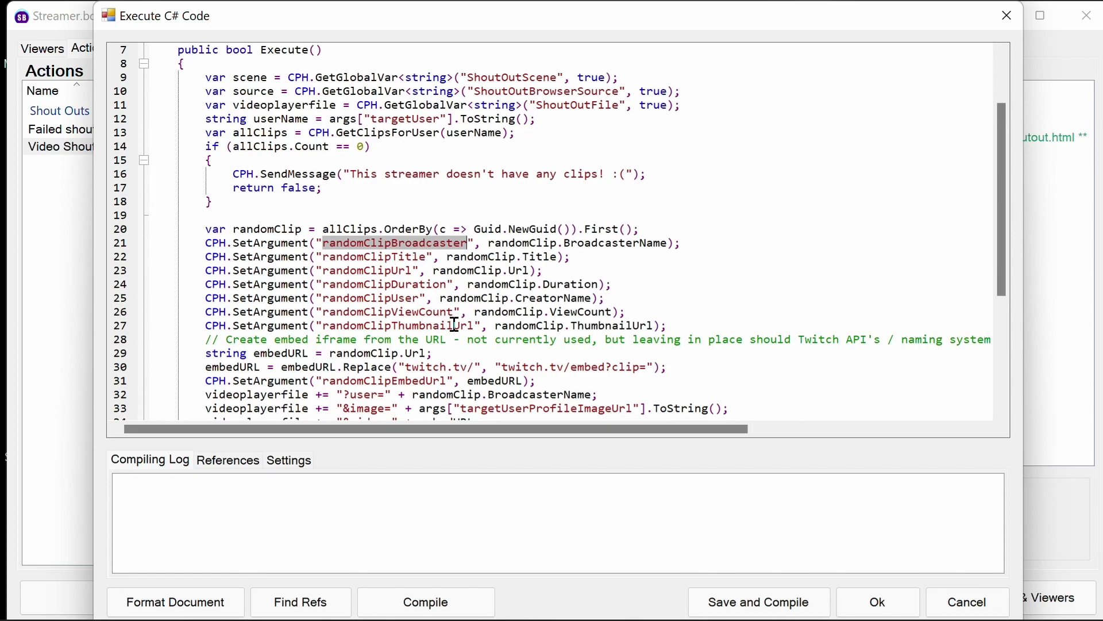
# - Delete the three CPH.SendMessage lines for scene, source and videoplayerfile from the video shout out code
pyautogui.scroll(-2, 455, 326)
pyautogui.scroll(-1, 455, 325)
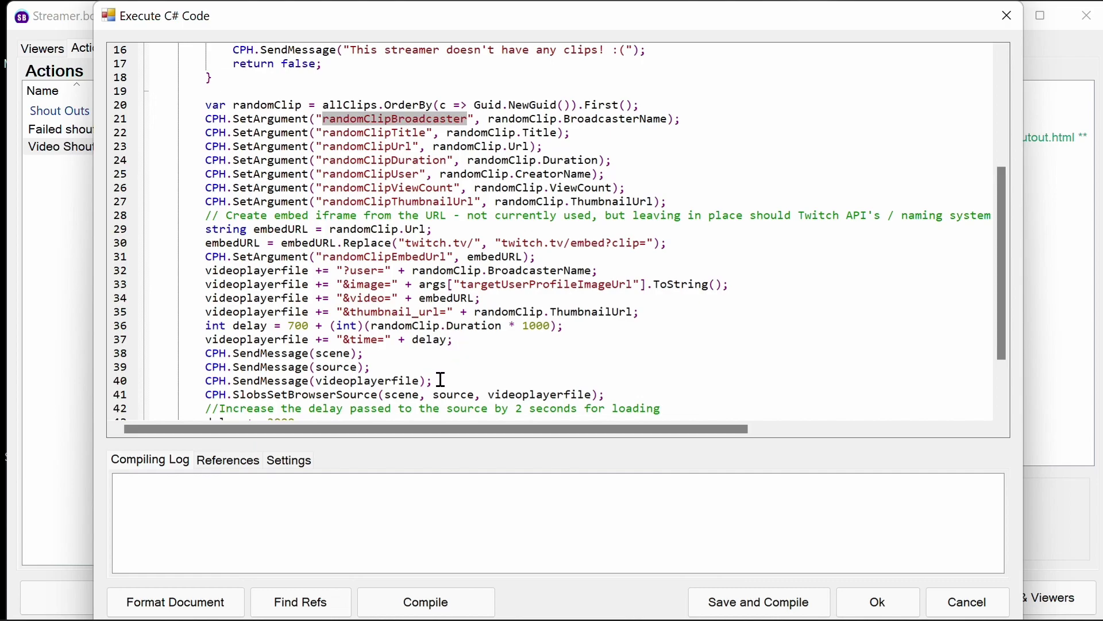
pyautogui.moveTo(442, 379); pyautogui.dragTo(151, 352)
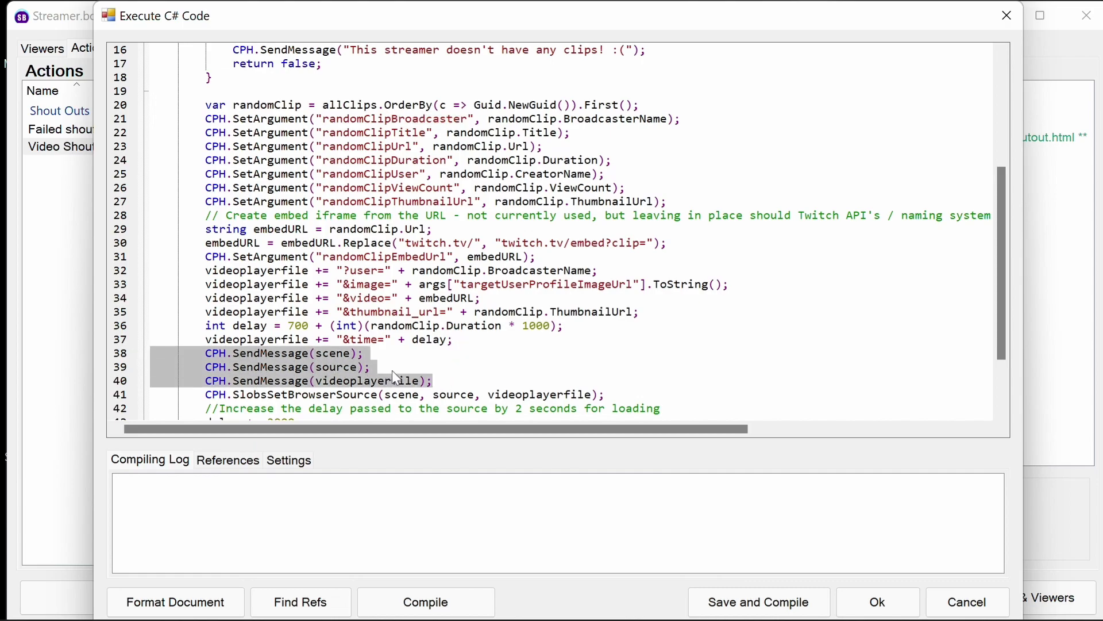
pyautogui.press('Delete')
pyautogui.press('Delete')
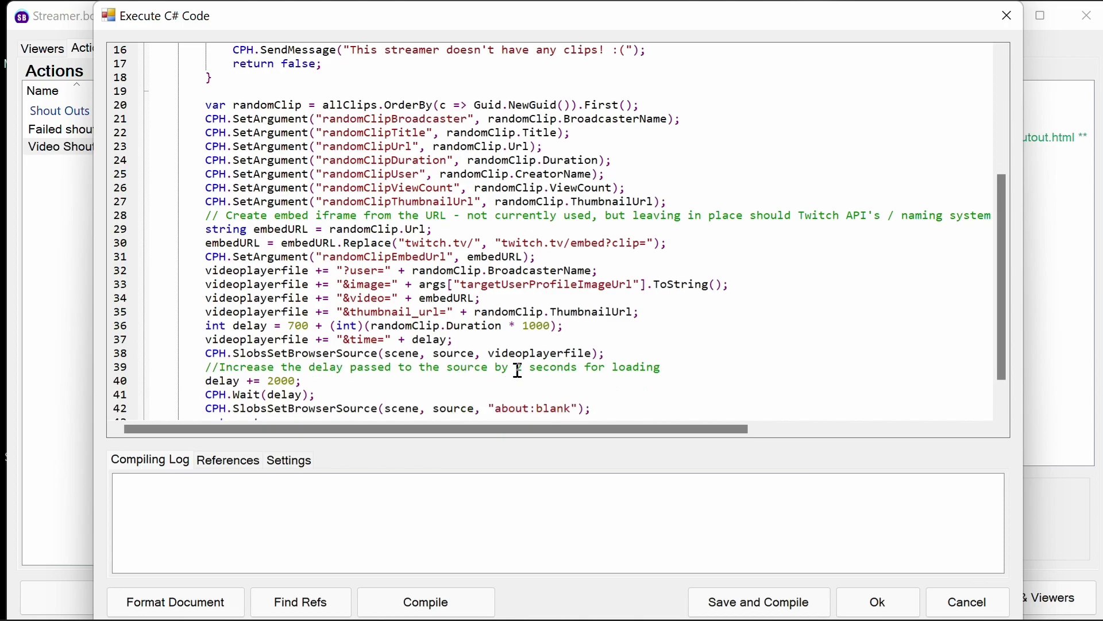
# - Examine the scene, source and videoplayerfile arguments of the first SlobsSetBrowserSource call
pyautogui.scroll(-1, 527, 359)
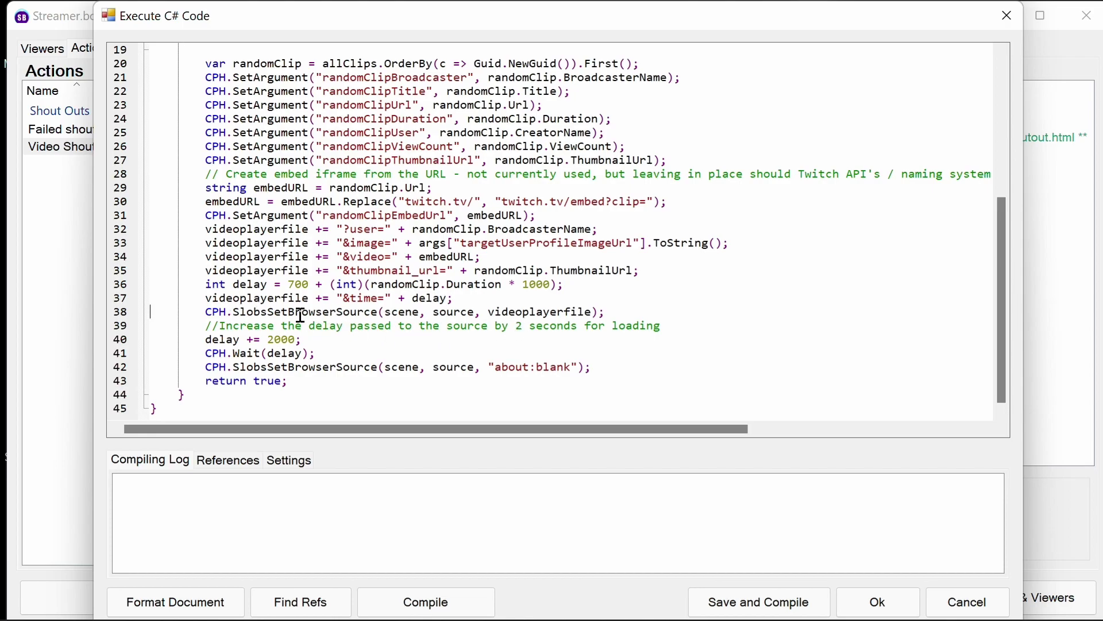
pyautogui.doubleClick(405, 312)
pyautogui.doubleClick(454, 312)
pyautogui.doubleClick(527, 313)
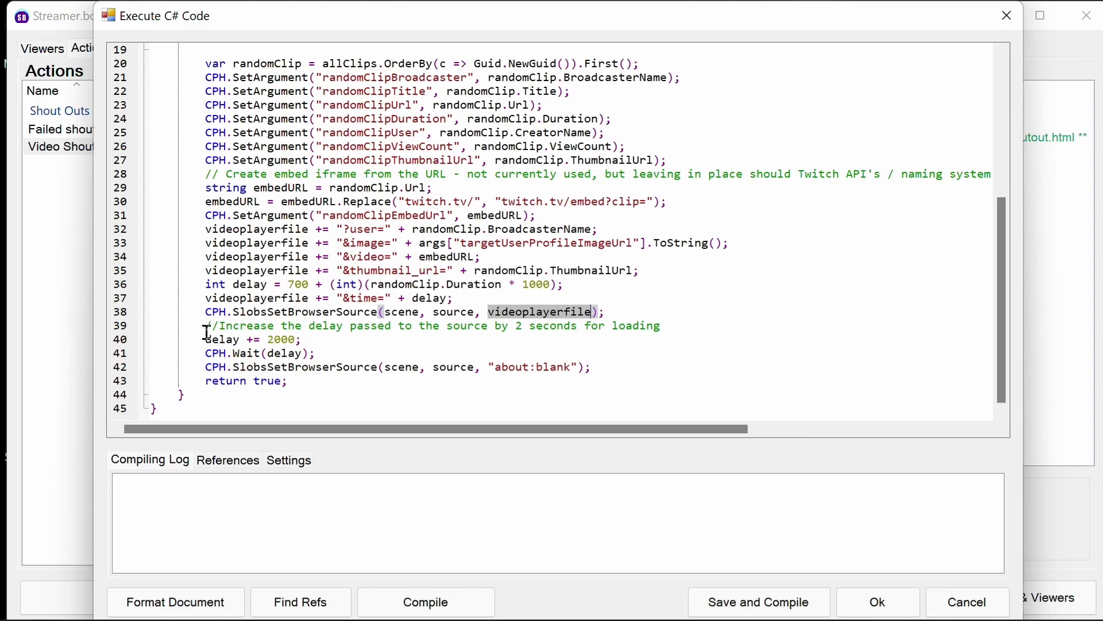
# - Review the delay increase, the CPH.Wait call and the about:blank browser source reset, and save and compile the edited code
pyautogui.moveTo(205, 339); pyautogui.dragTo(306, 339)
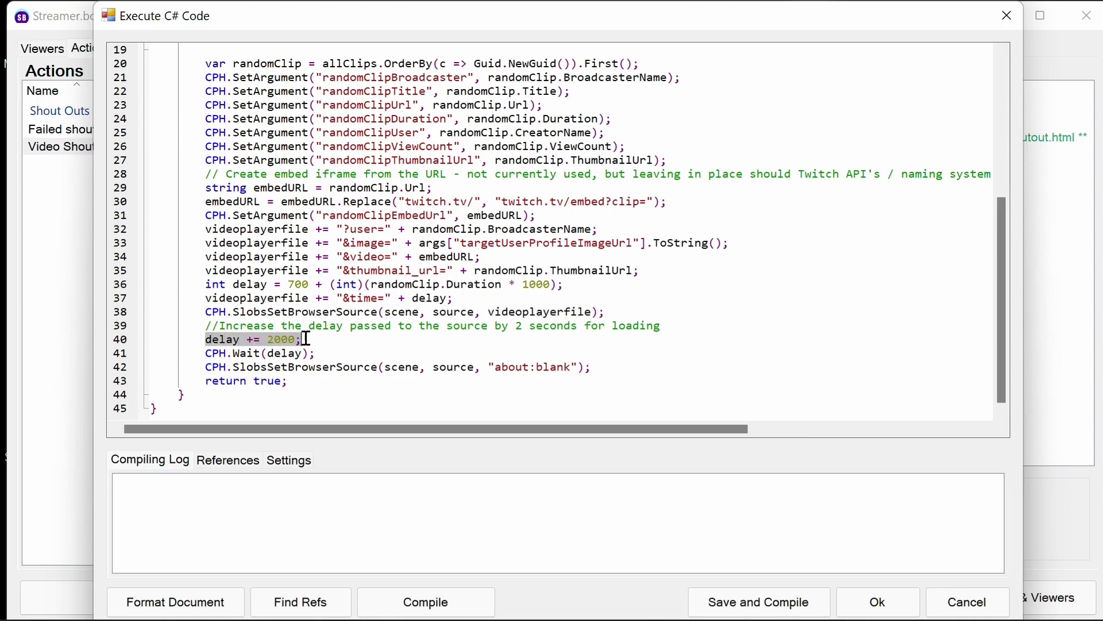
pyautogui.click(332, 353)
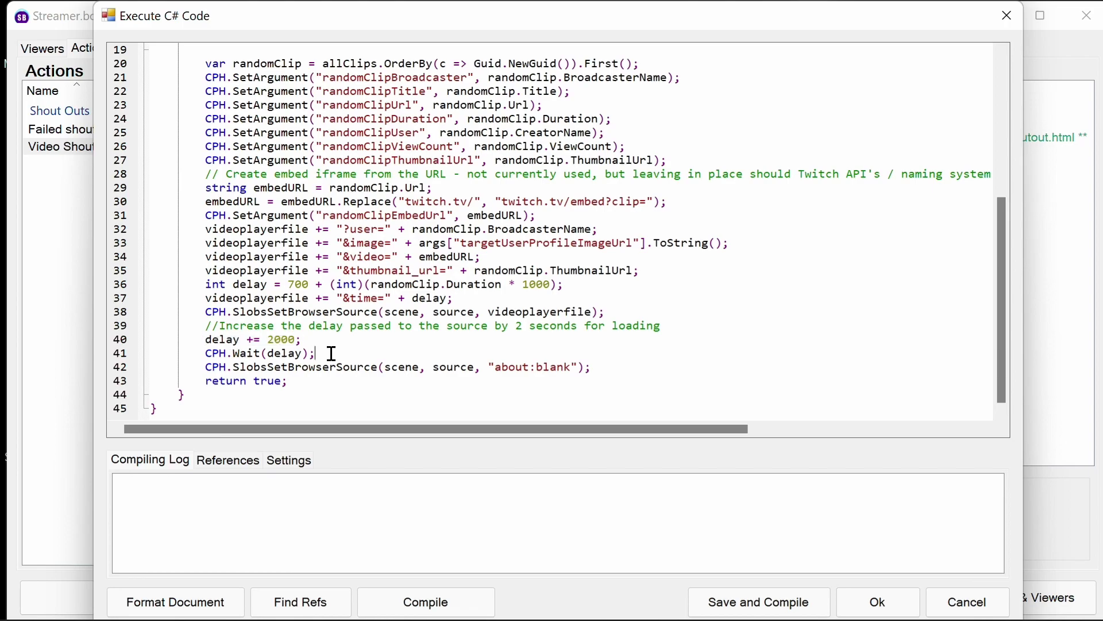
pyautogui.keyDown('shift'); pyautogui.click(207, 353); pyautogui.keyUp('shift')
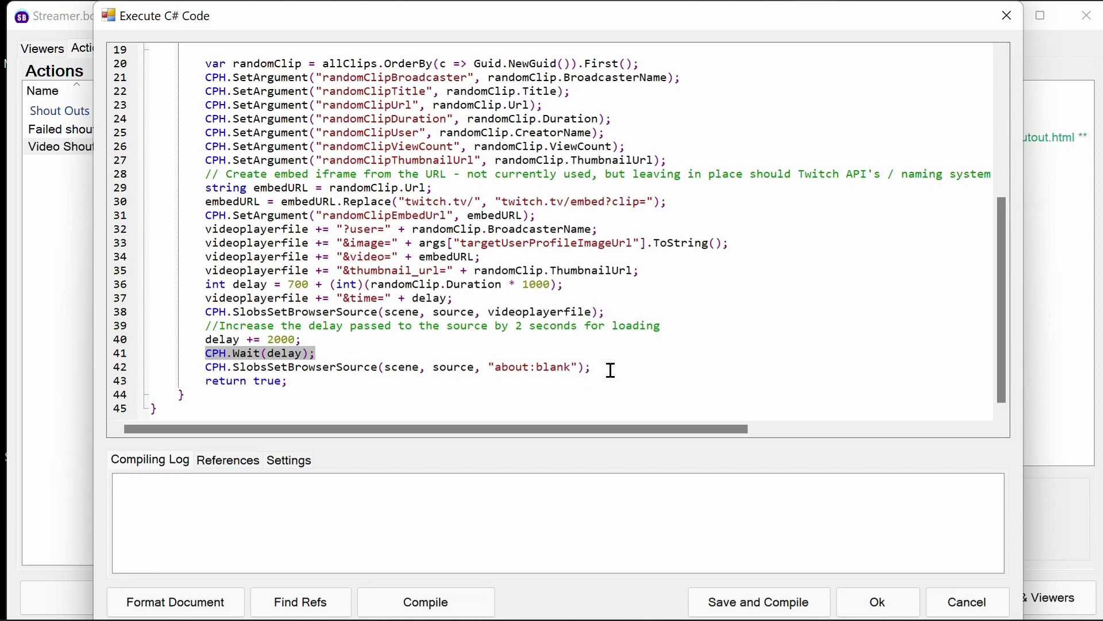
pyautogui.click(591, 369)
pyautogui.moveTo(592, 368); pyautogui.dragTo(206, 365)
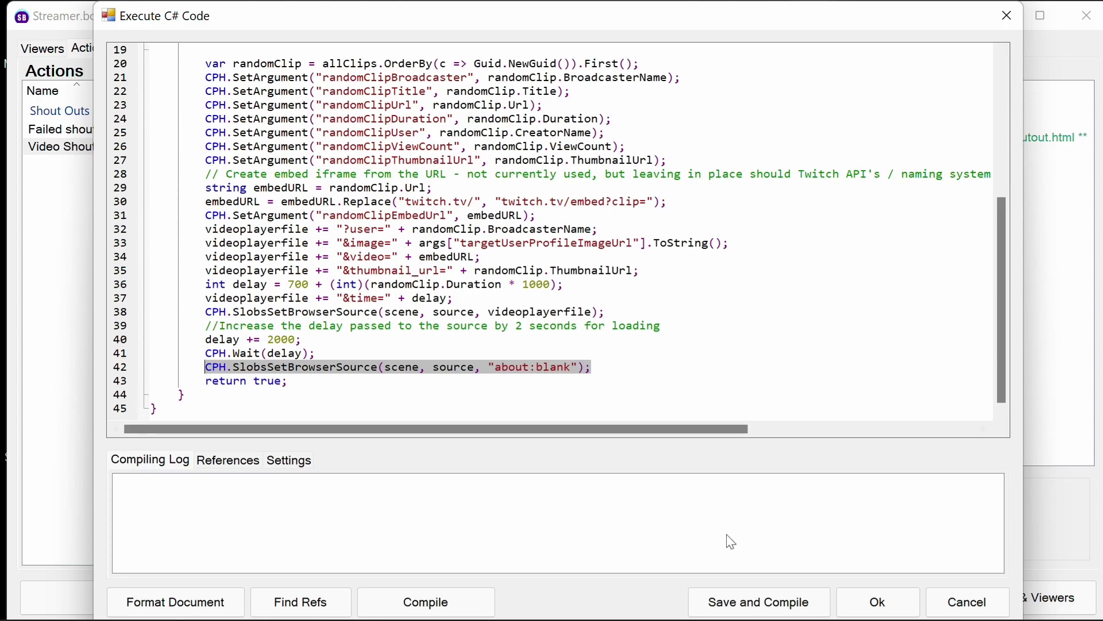
pyautogui.click(799, 610)
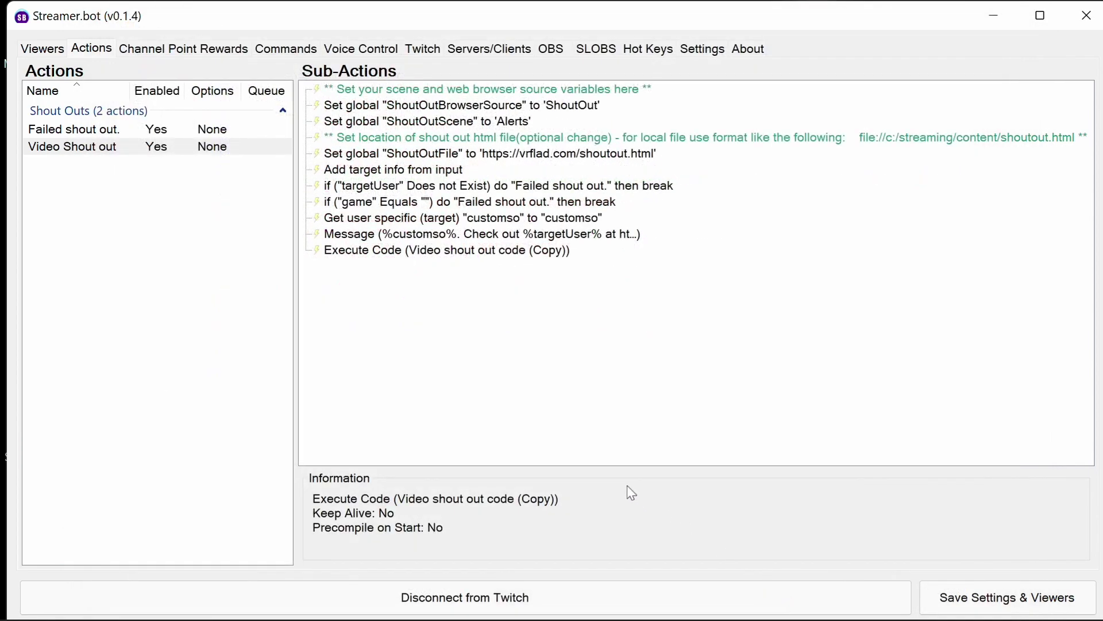